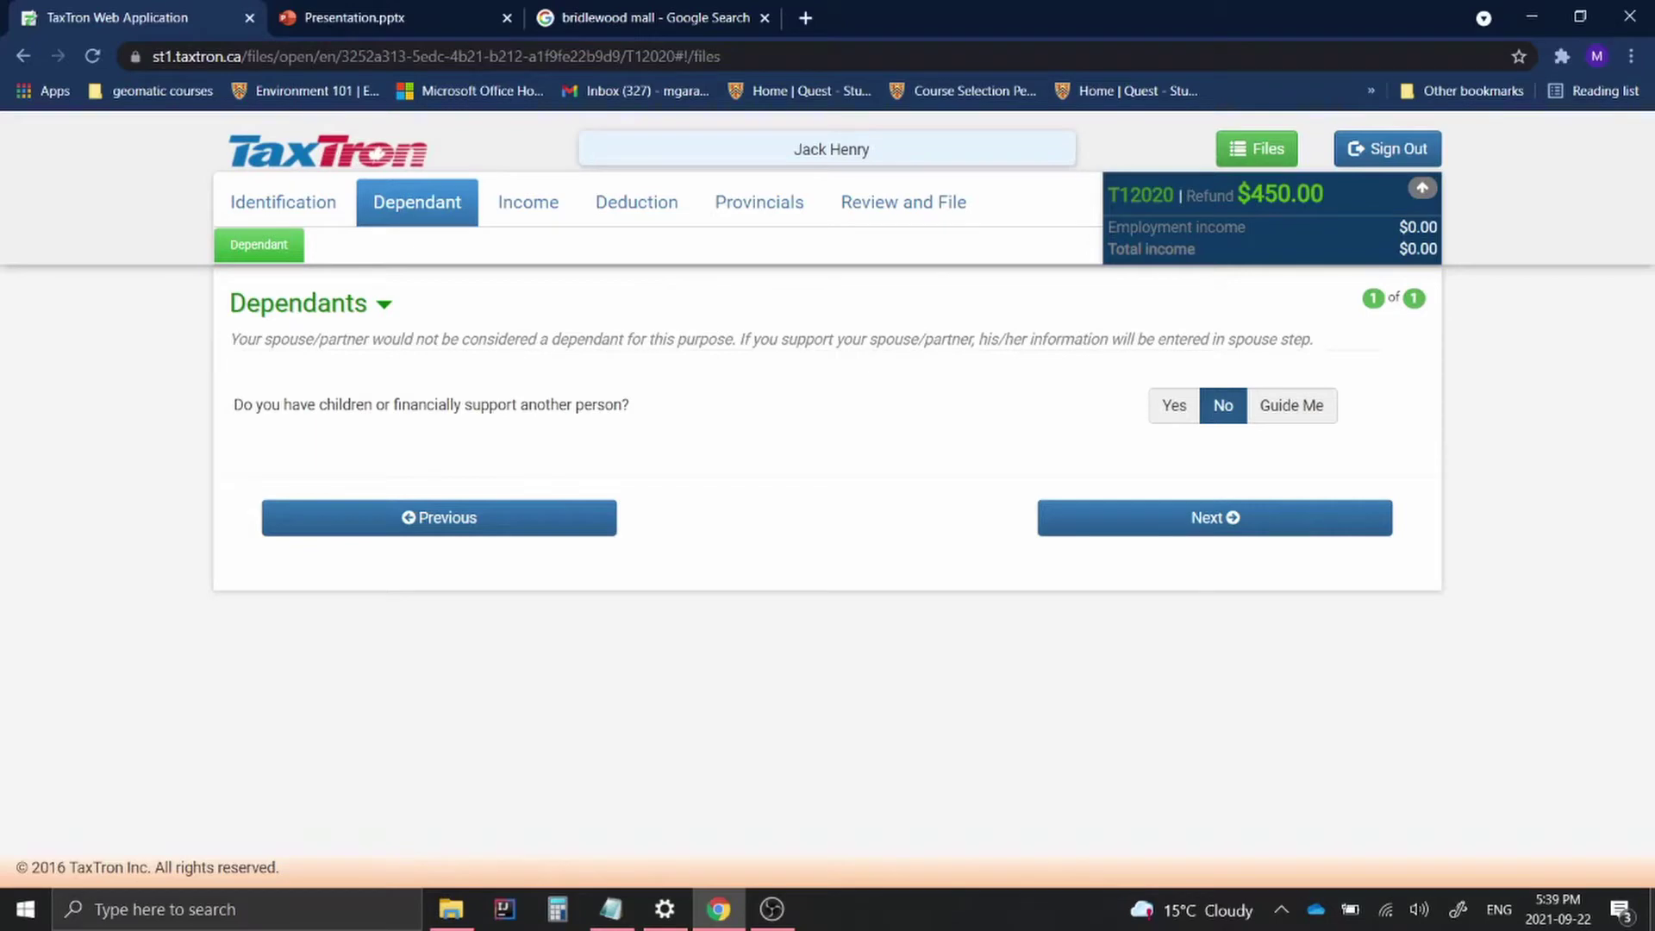
# Confirm having a dependant and enter the dependant's first and last name
pyautogui.click(1165, 410)
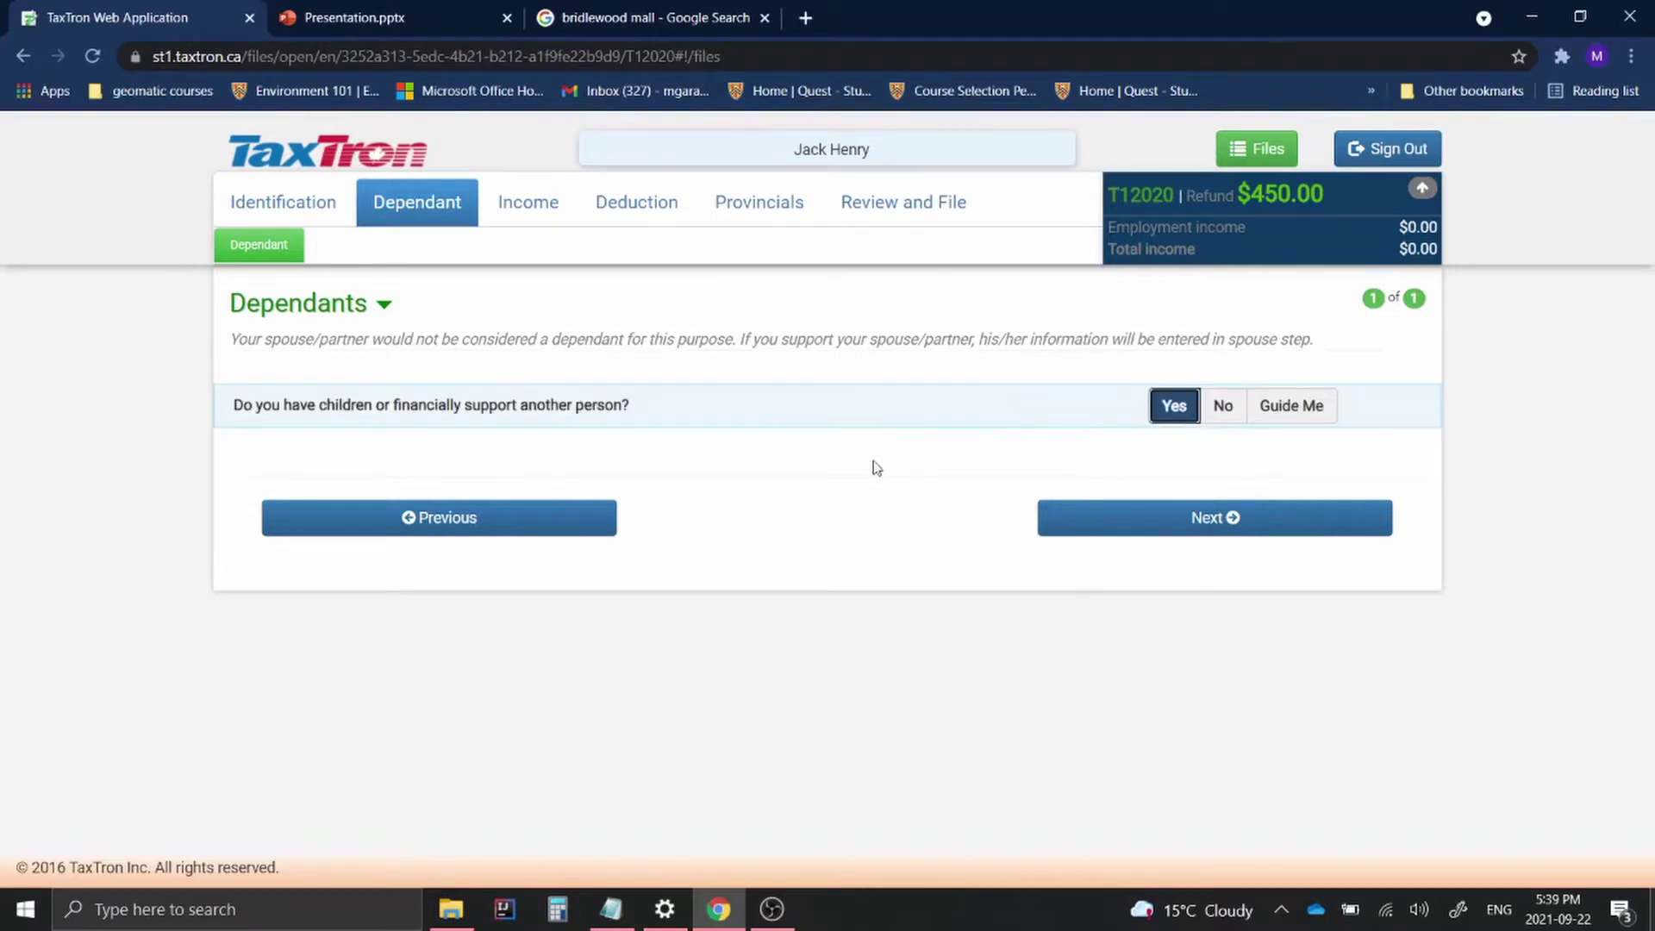
pyautogui.click(1110, 521)
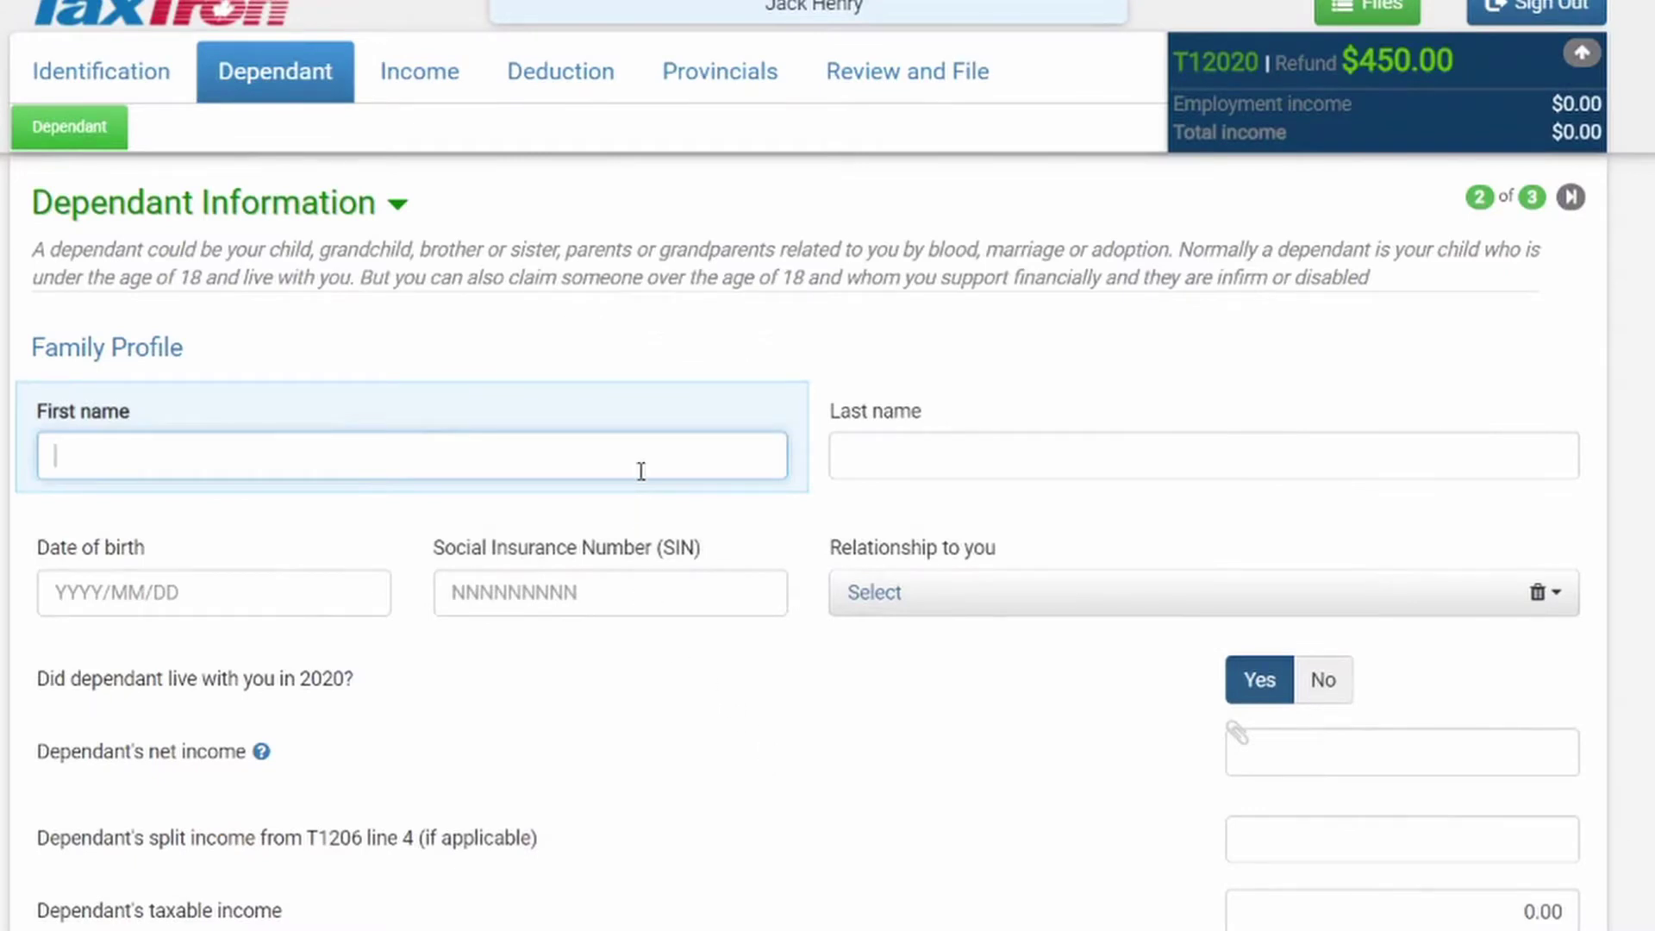
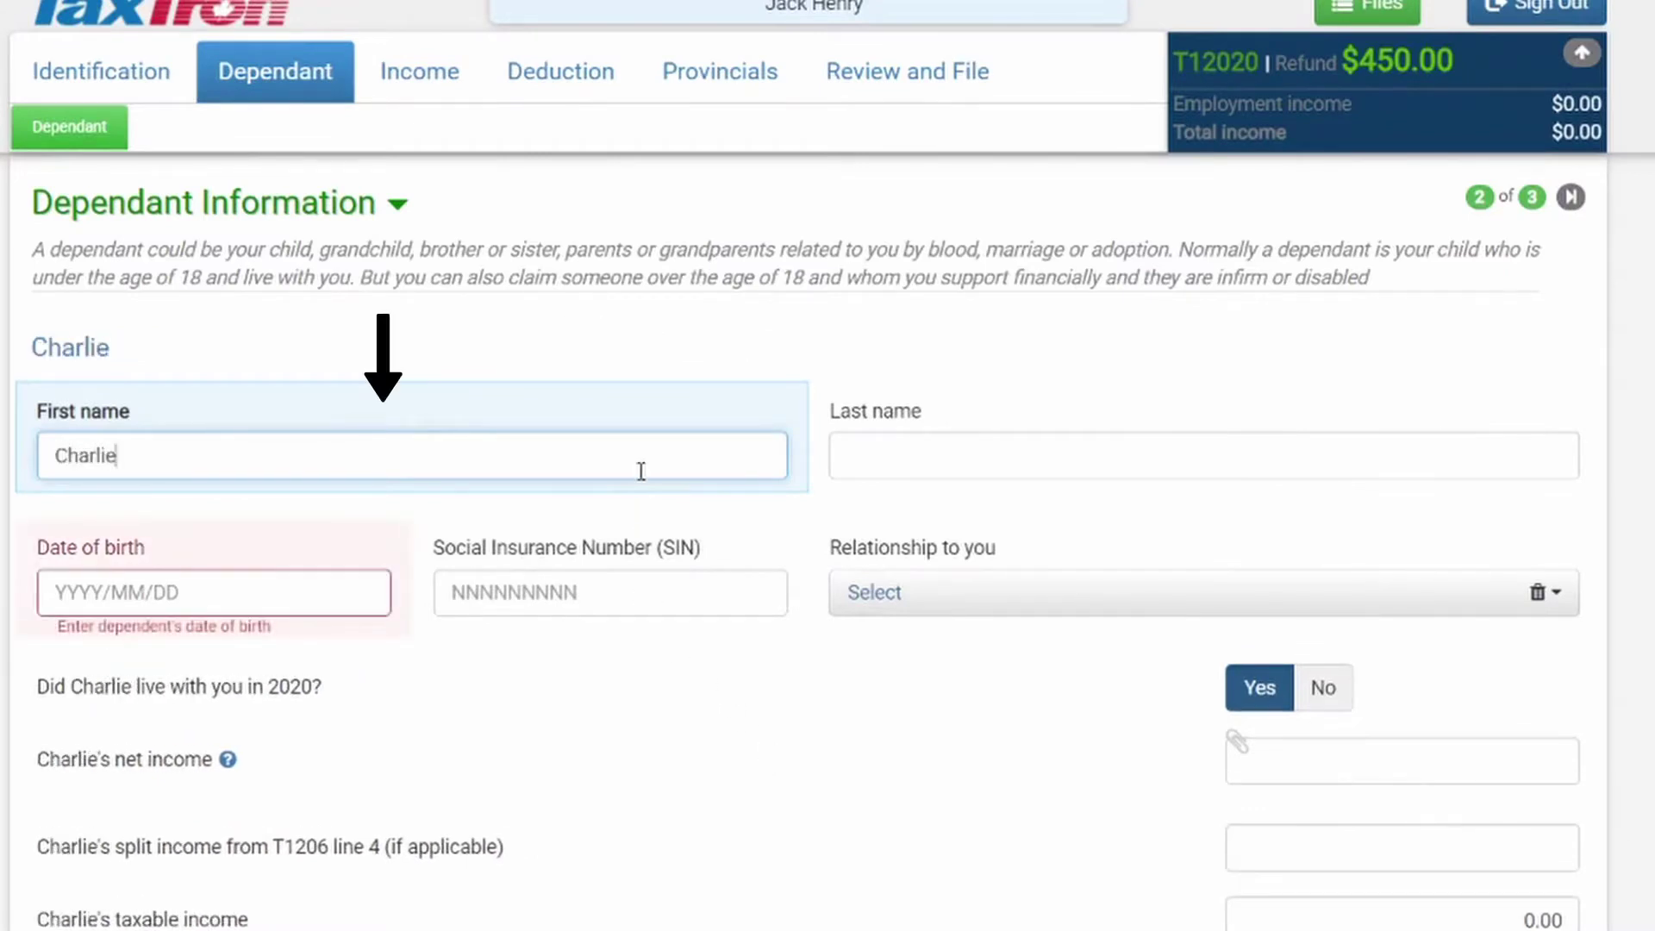
pyautogui.click(864, 465)
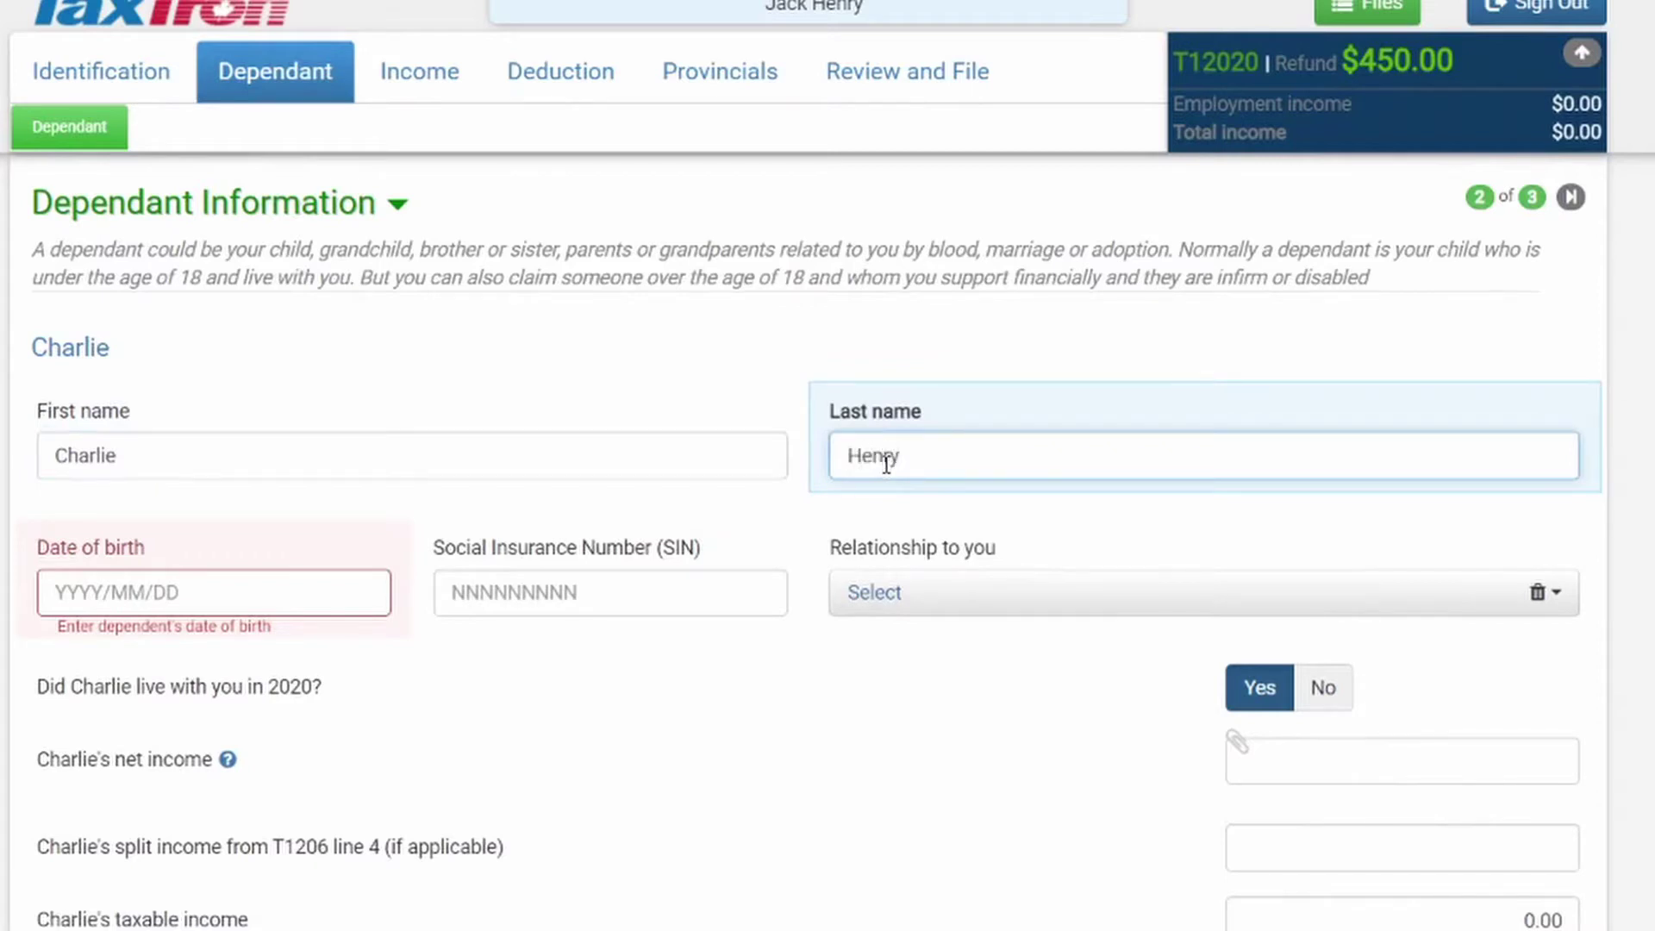
# Enter birth date 2007/01/01, the dependant's social insurance number, and relationship Son
pyautogui.click(86, 593)
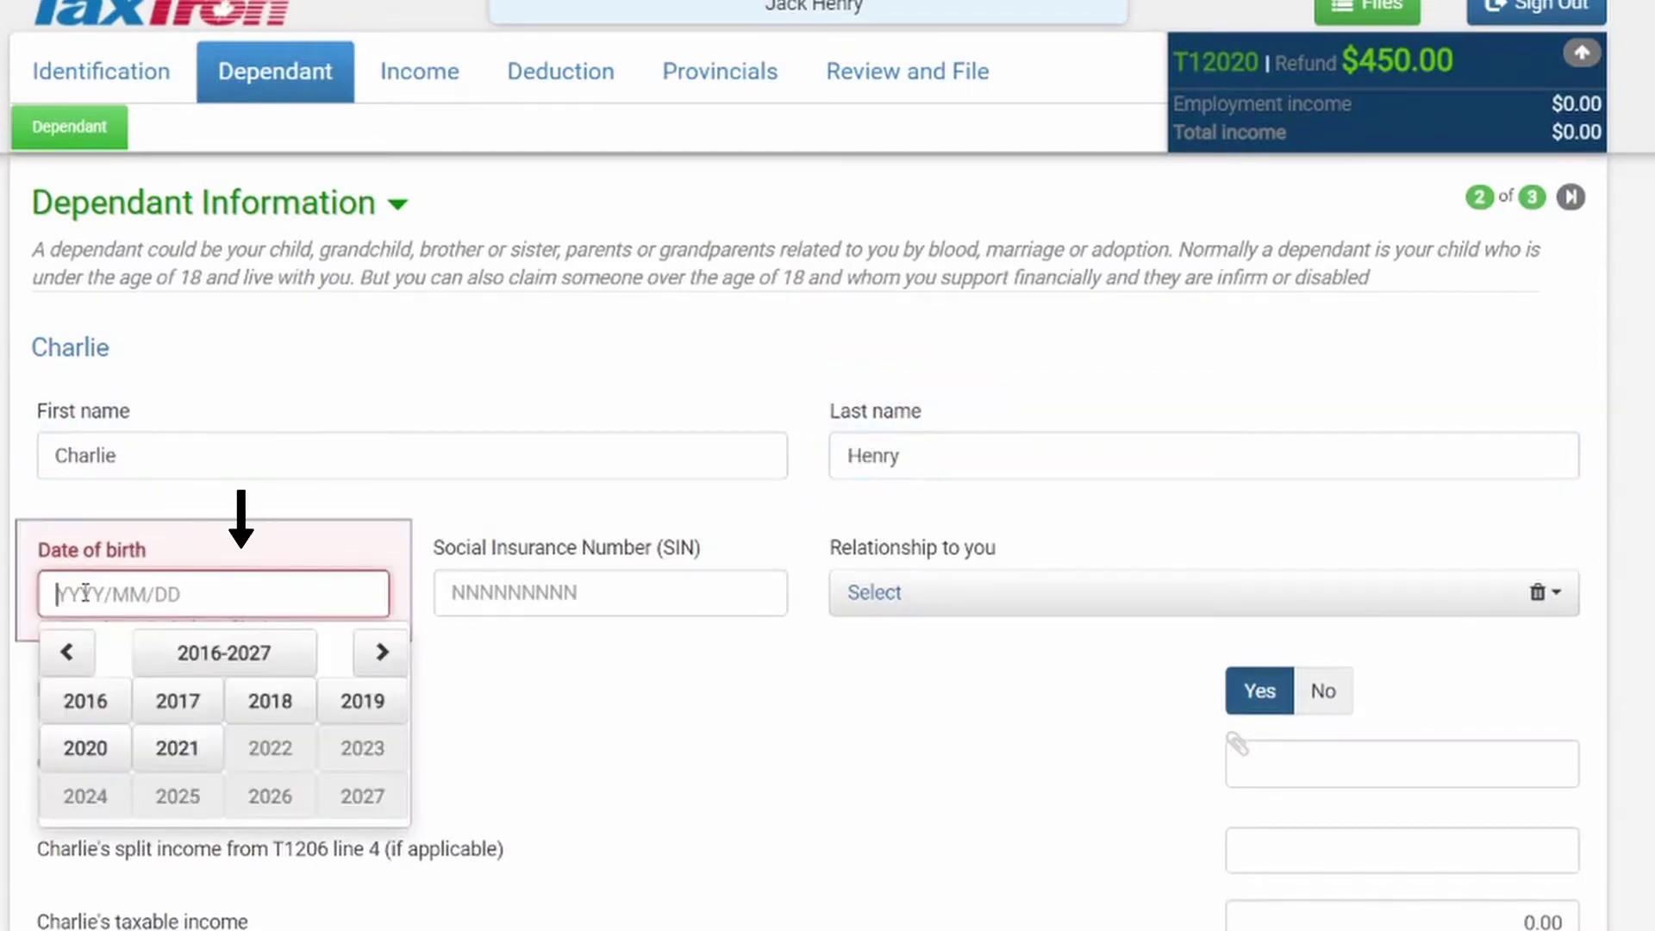
pyautogui.write('2007/01/01')
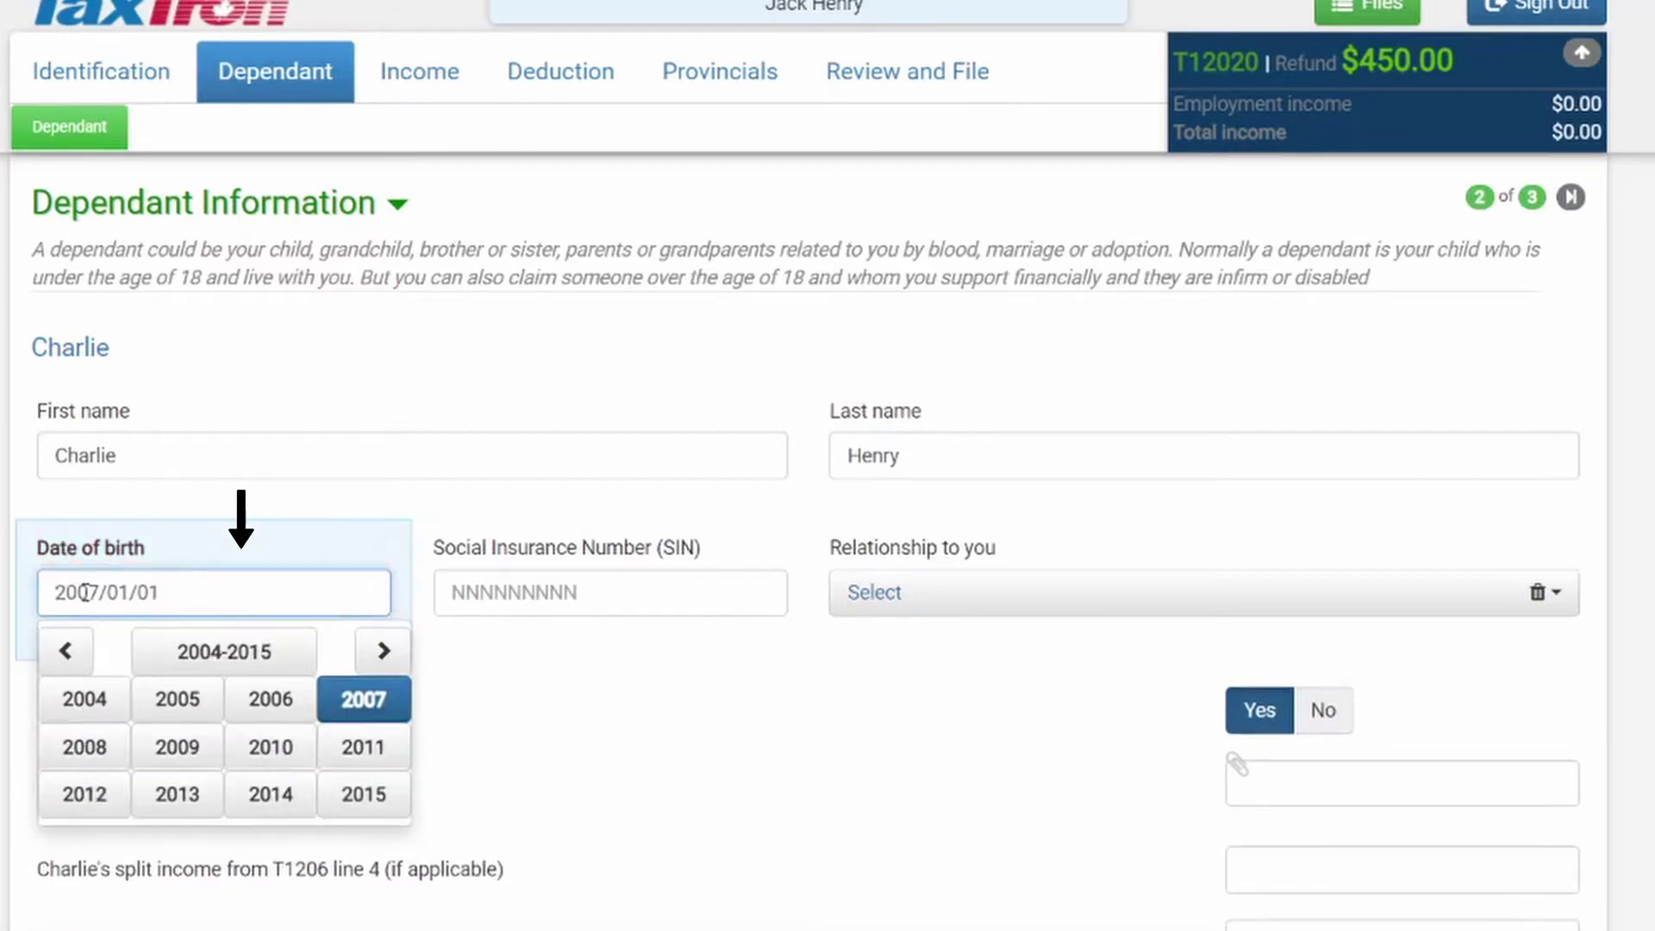
pyautogui.click(506, 594)
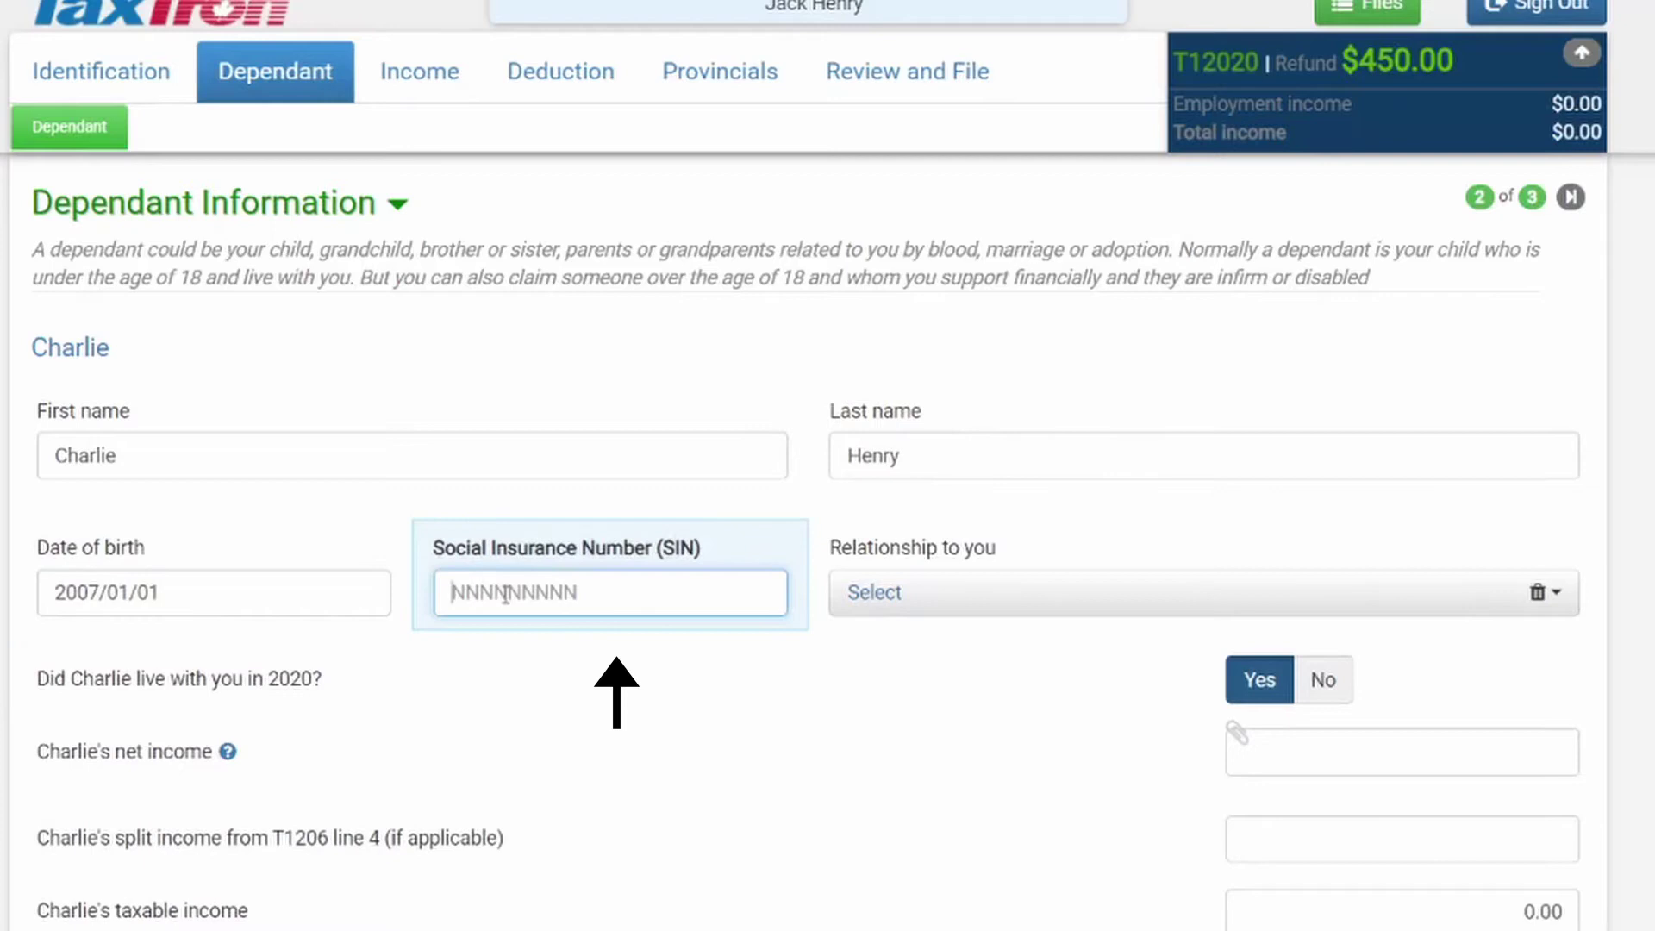
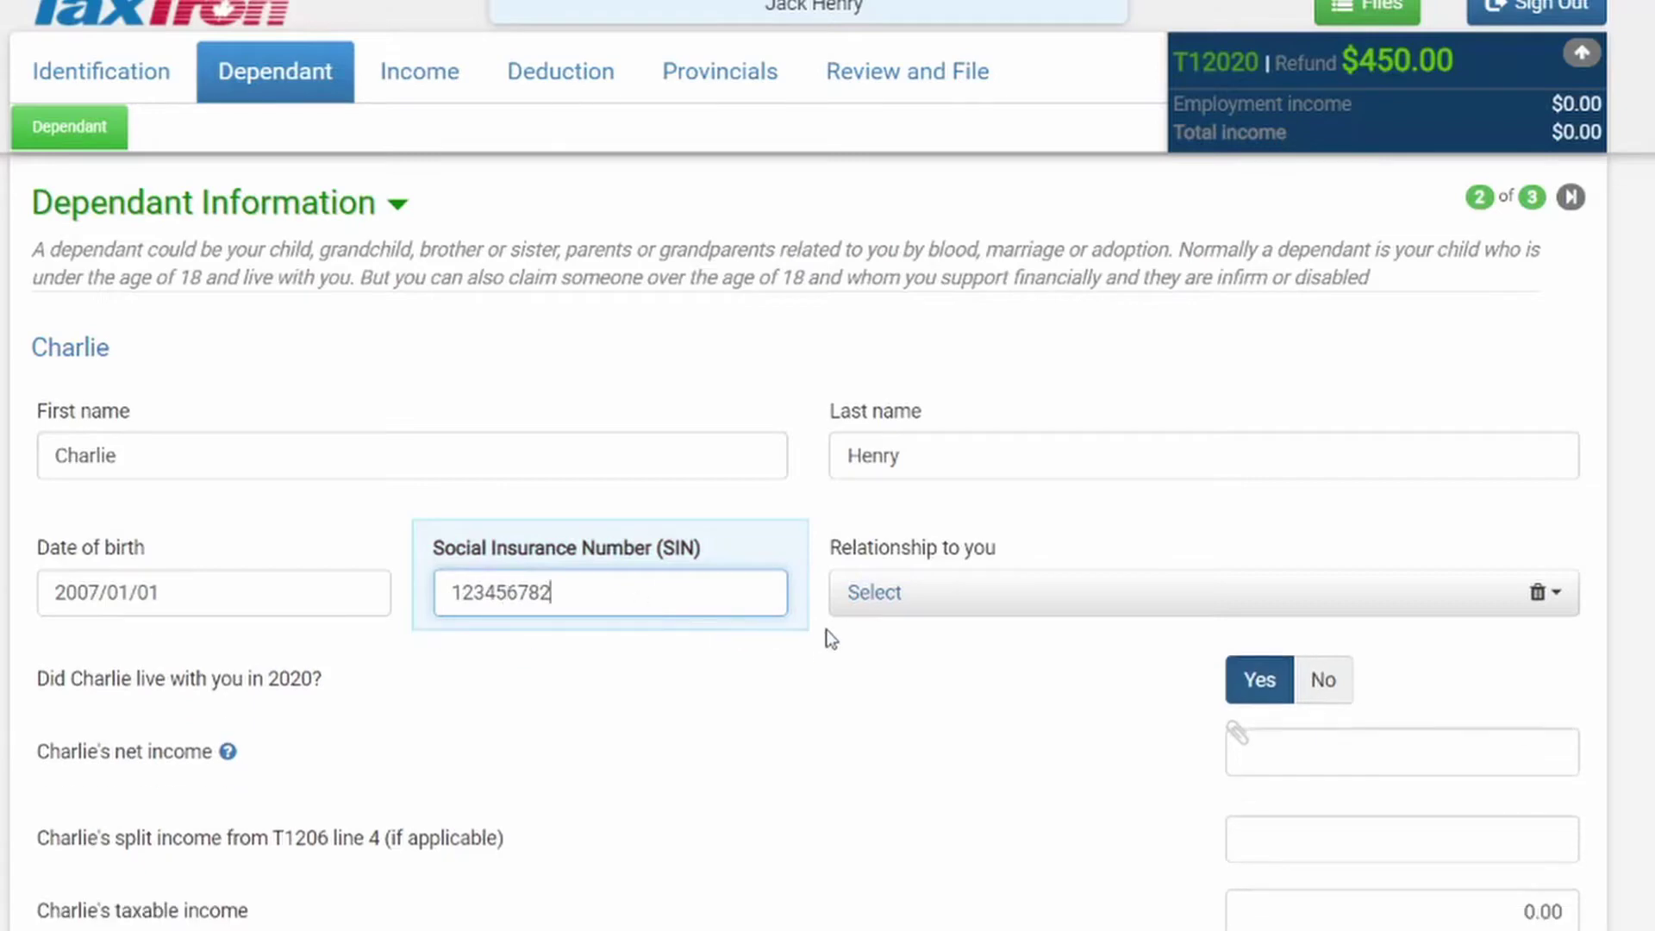
pyautogui.click(877, 608)
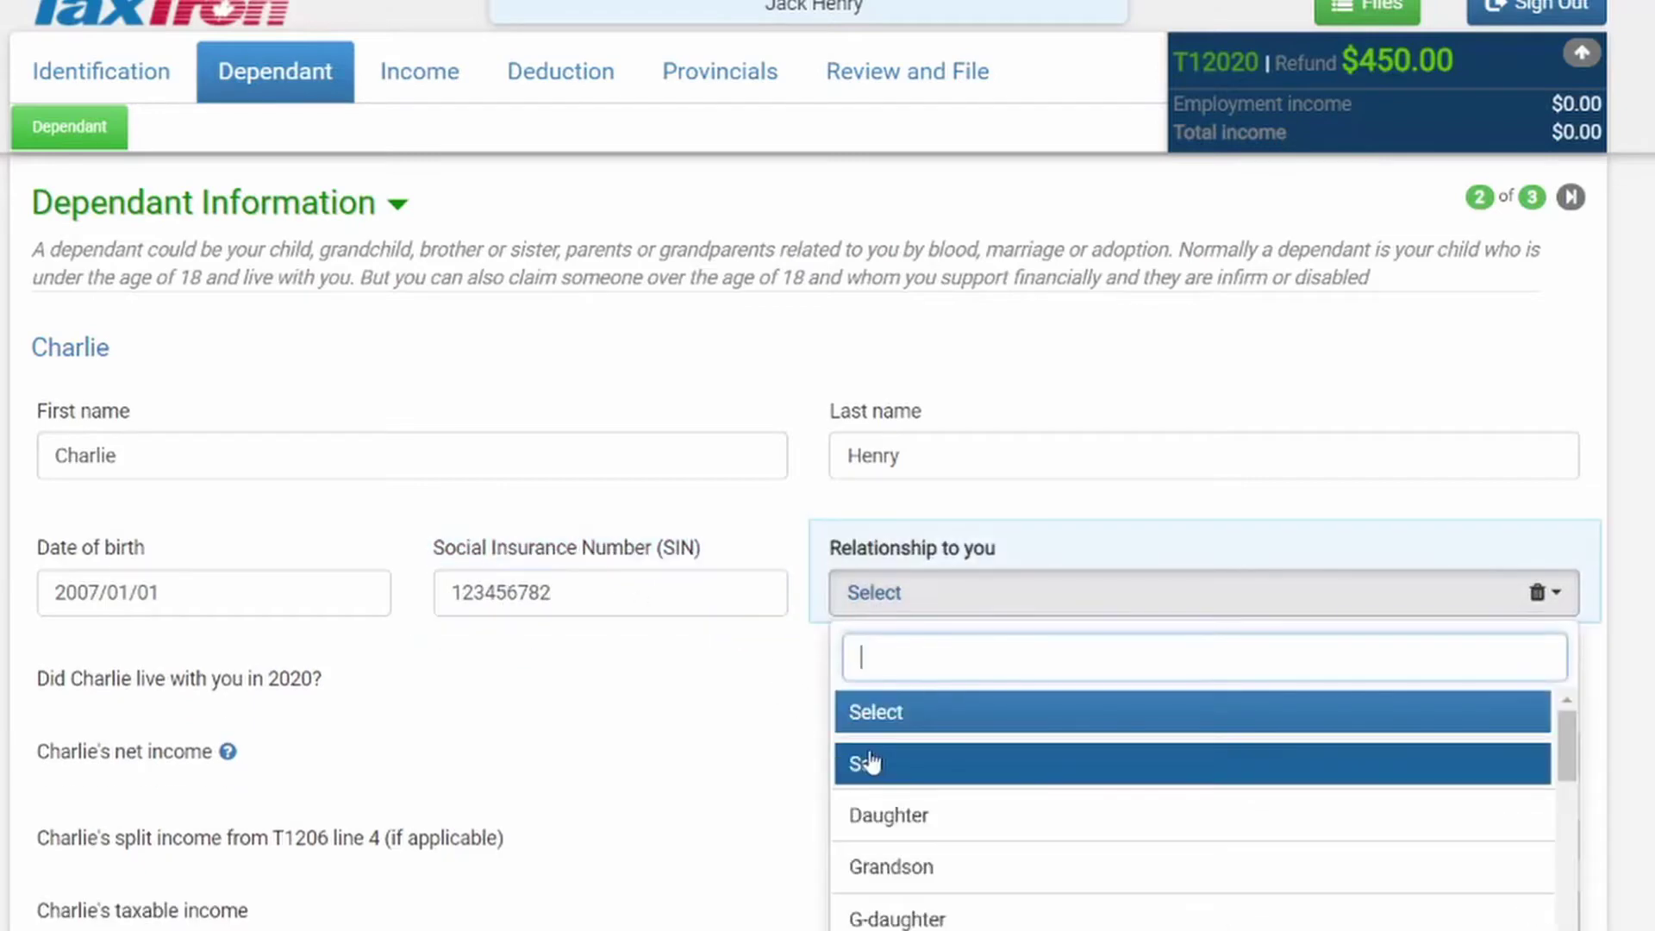
pyautogui.click(867, 763)
# Set the dependant's net income to 0.00, leave Disability at No, and proceed to the summary
pyautogui.scroll(-1, 751, 671)
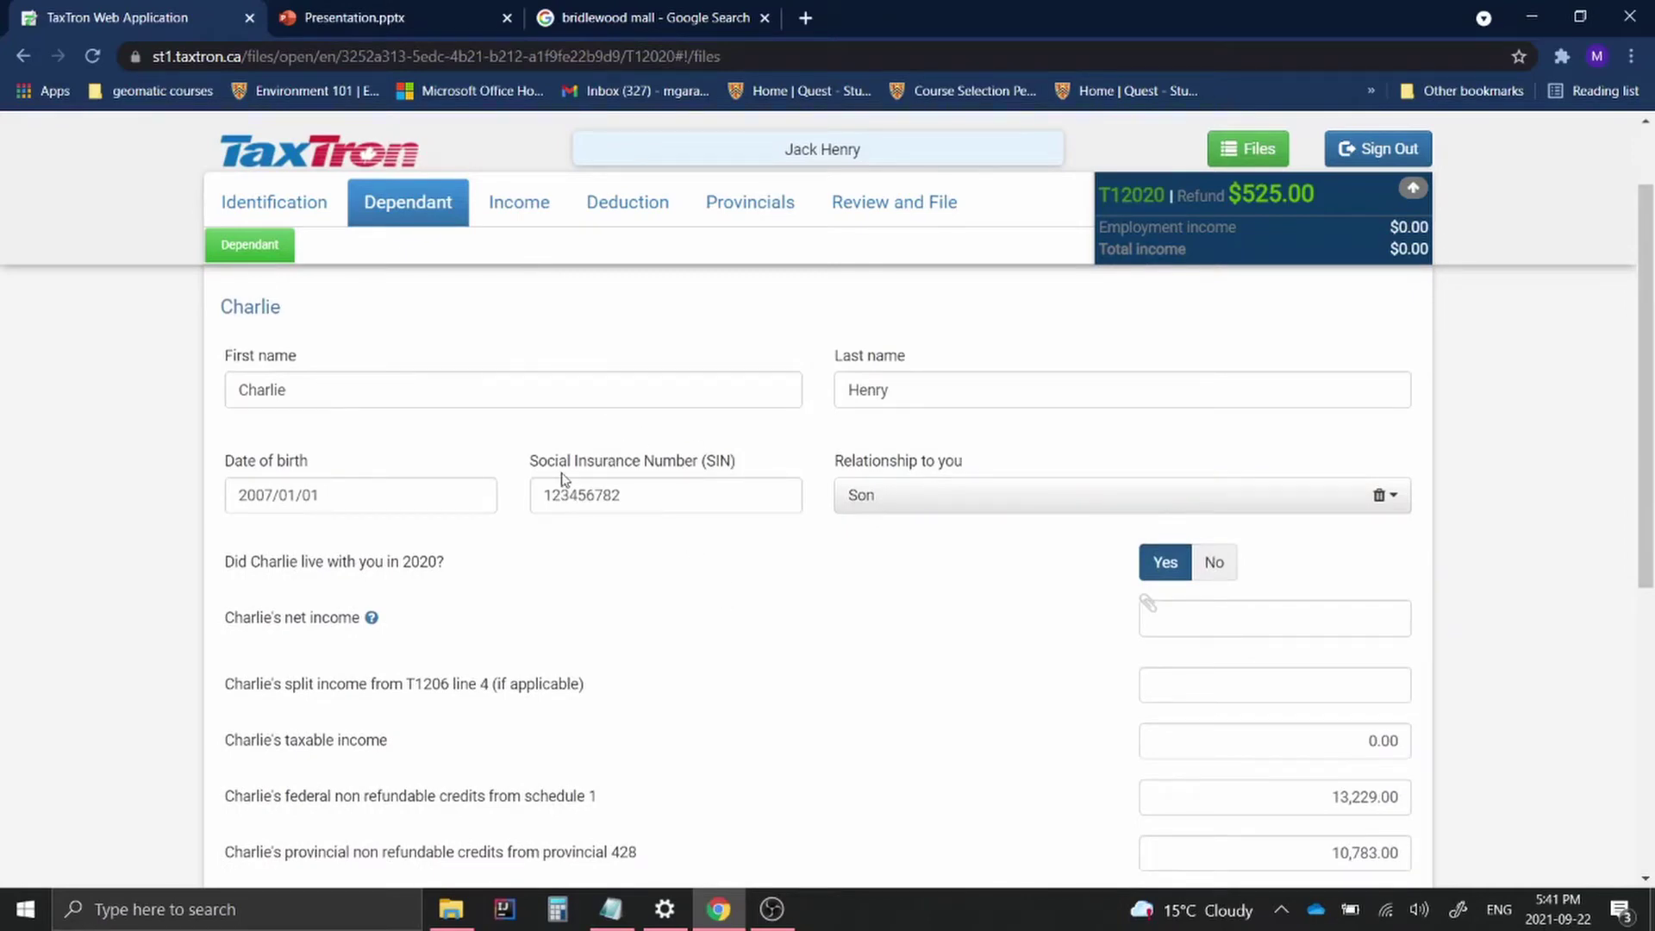
pyautogui.scroll(-1, 980, 491)
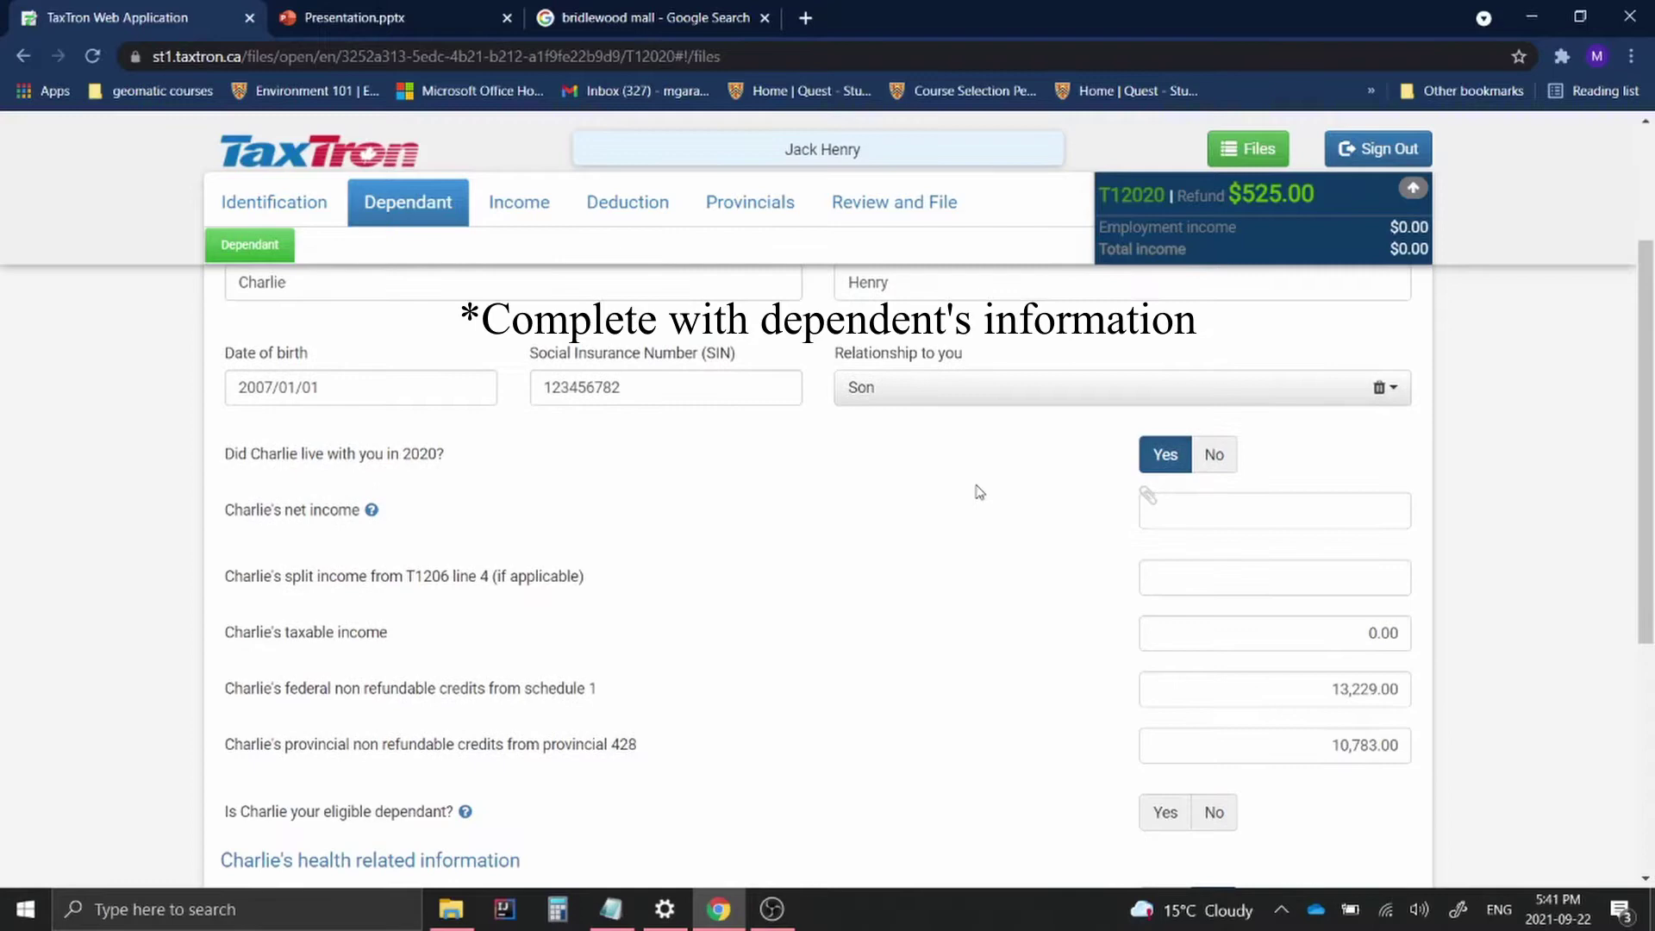
pyautogui.scroll(1, 980, 492)
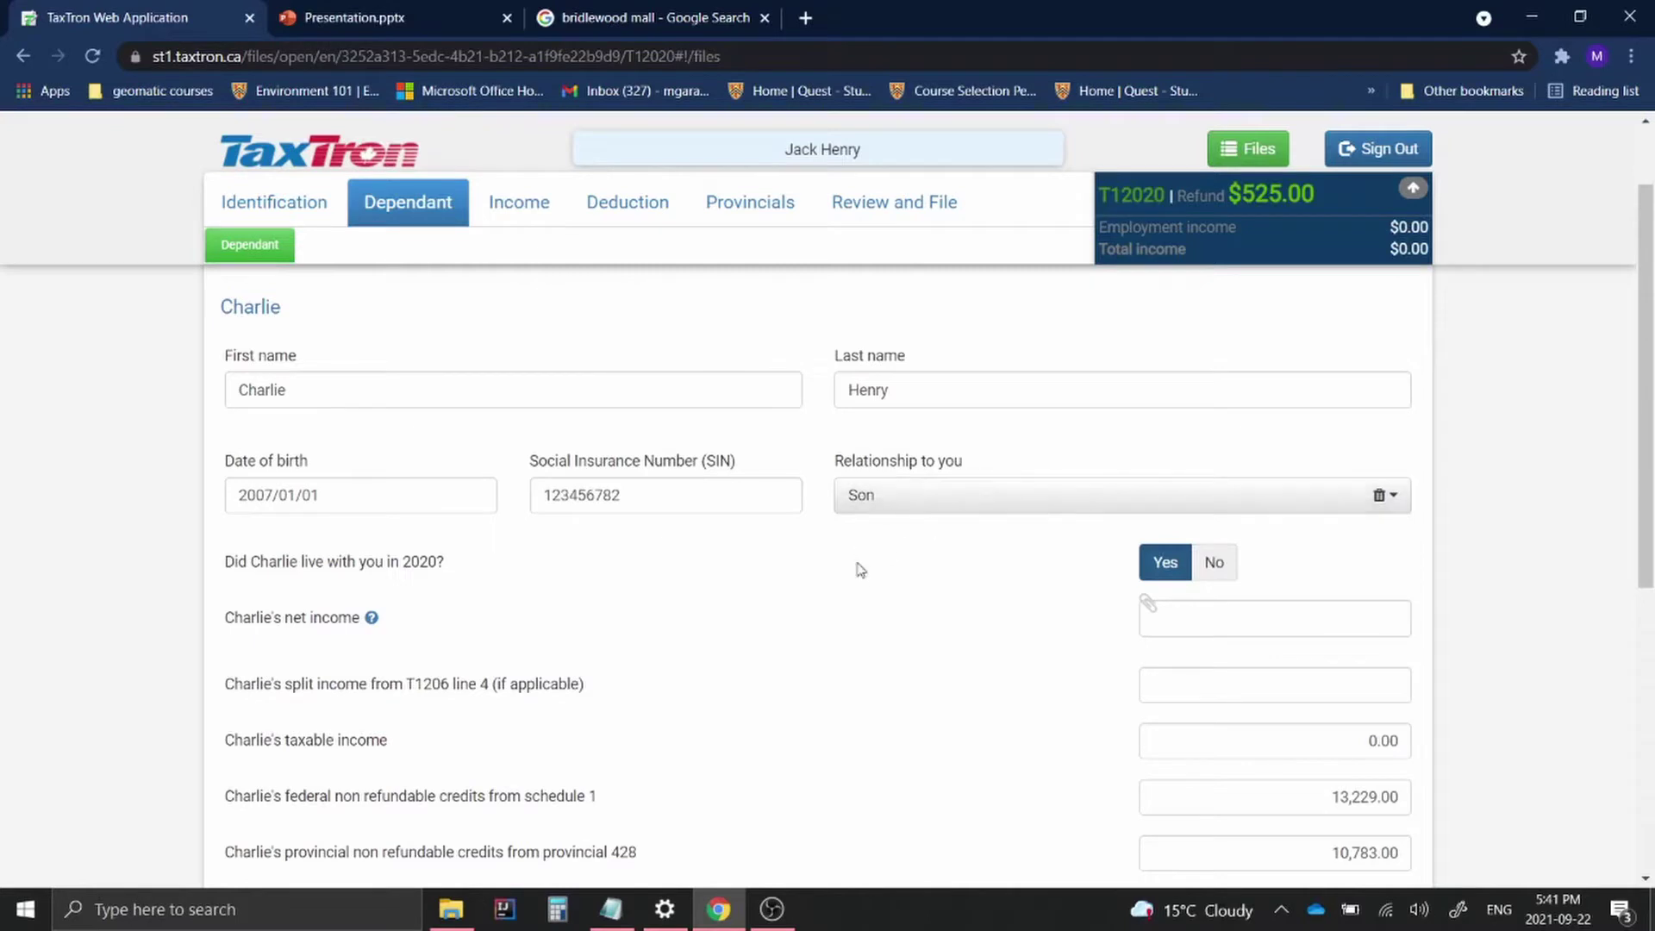
pyautogui.scroll(-1, 360, 471)
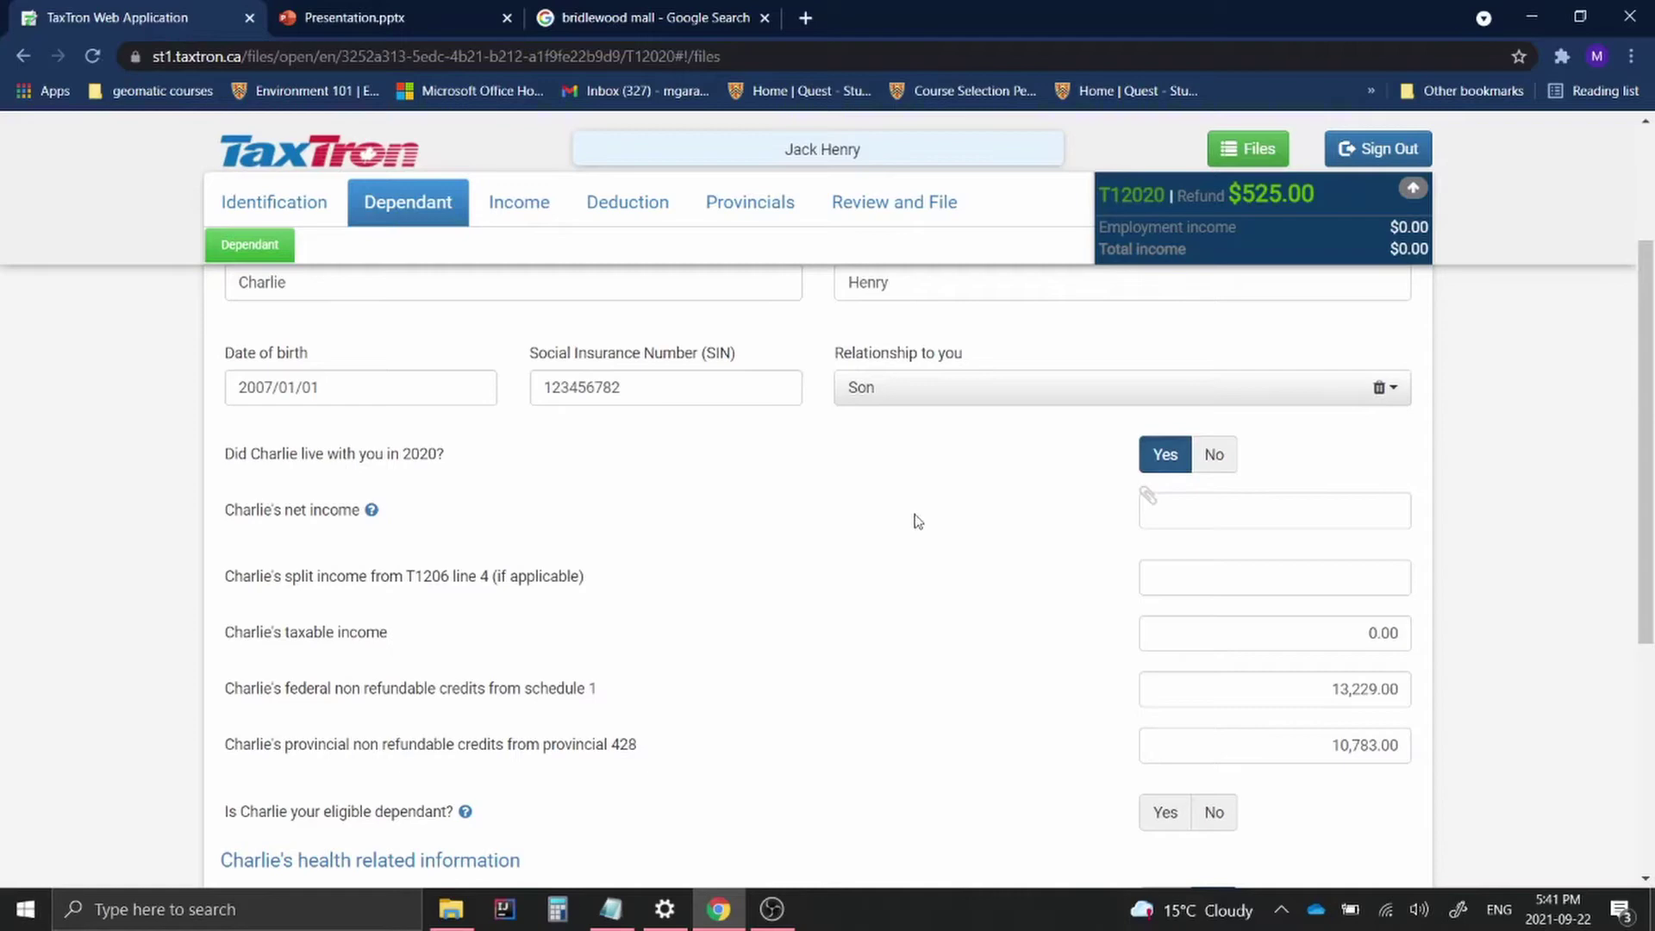
pyautogui.scroll(-1, 405, 434)
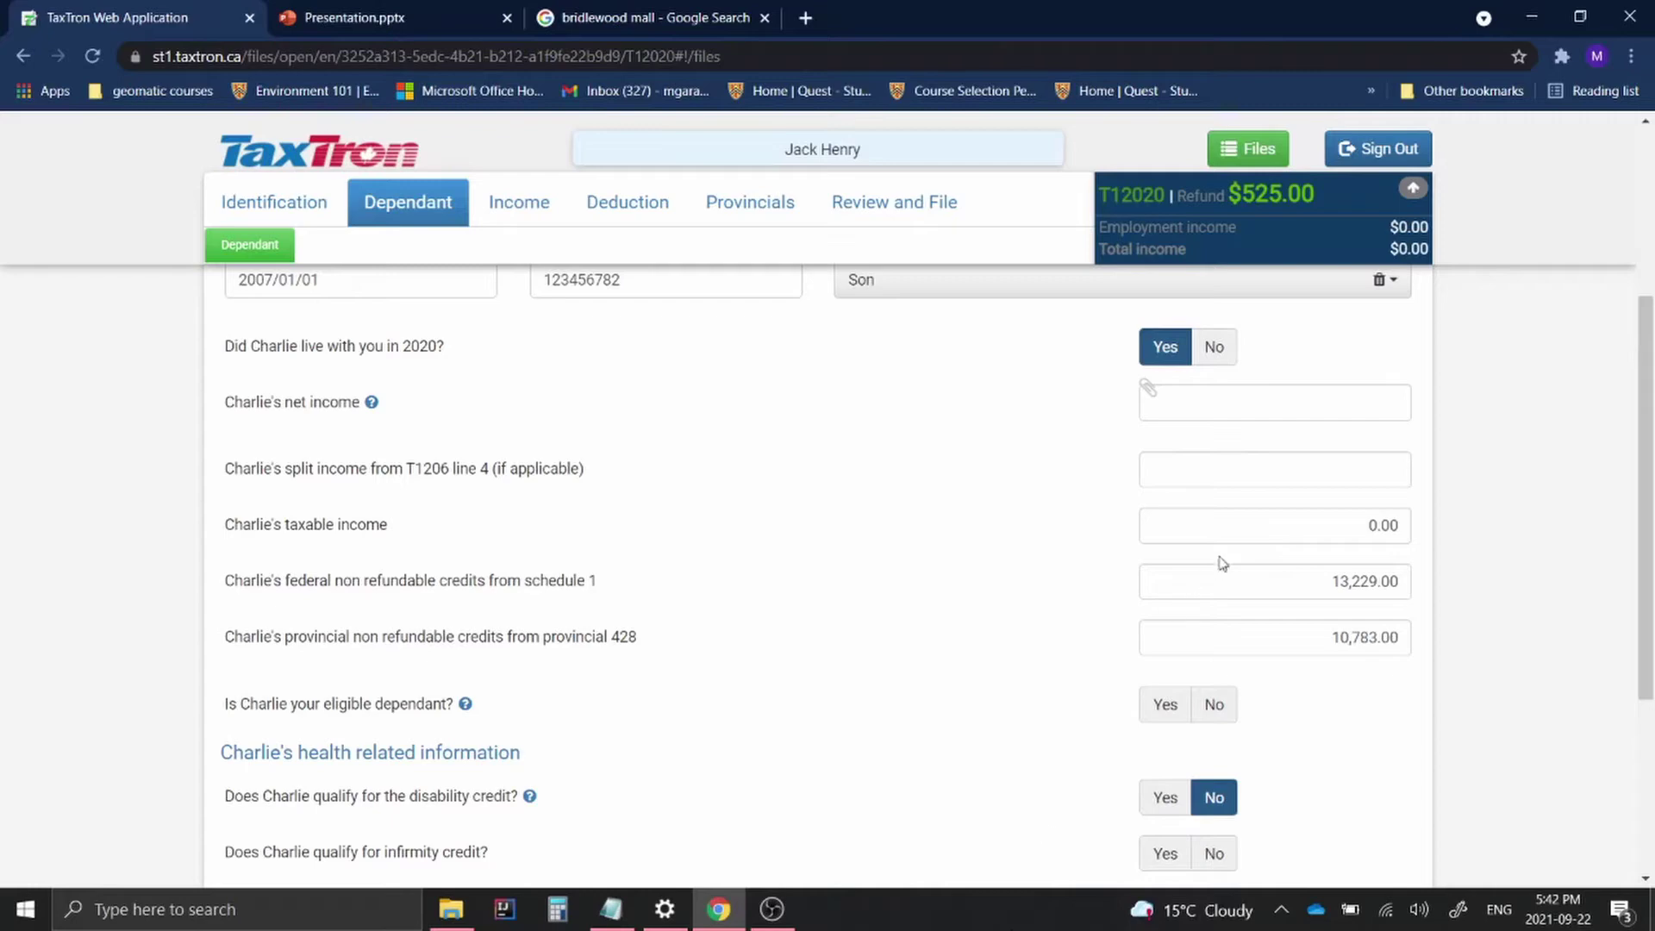
pyautogui.click(1256, 393)
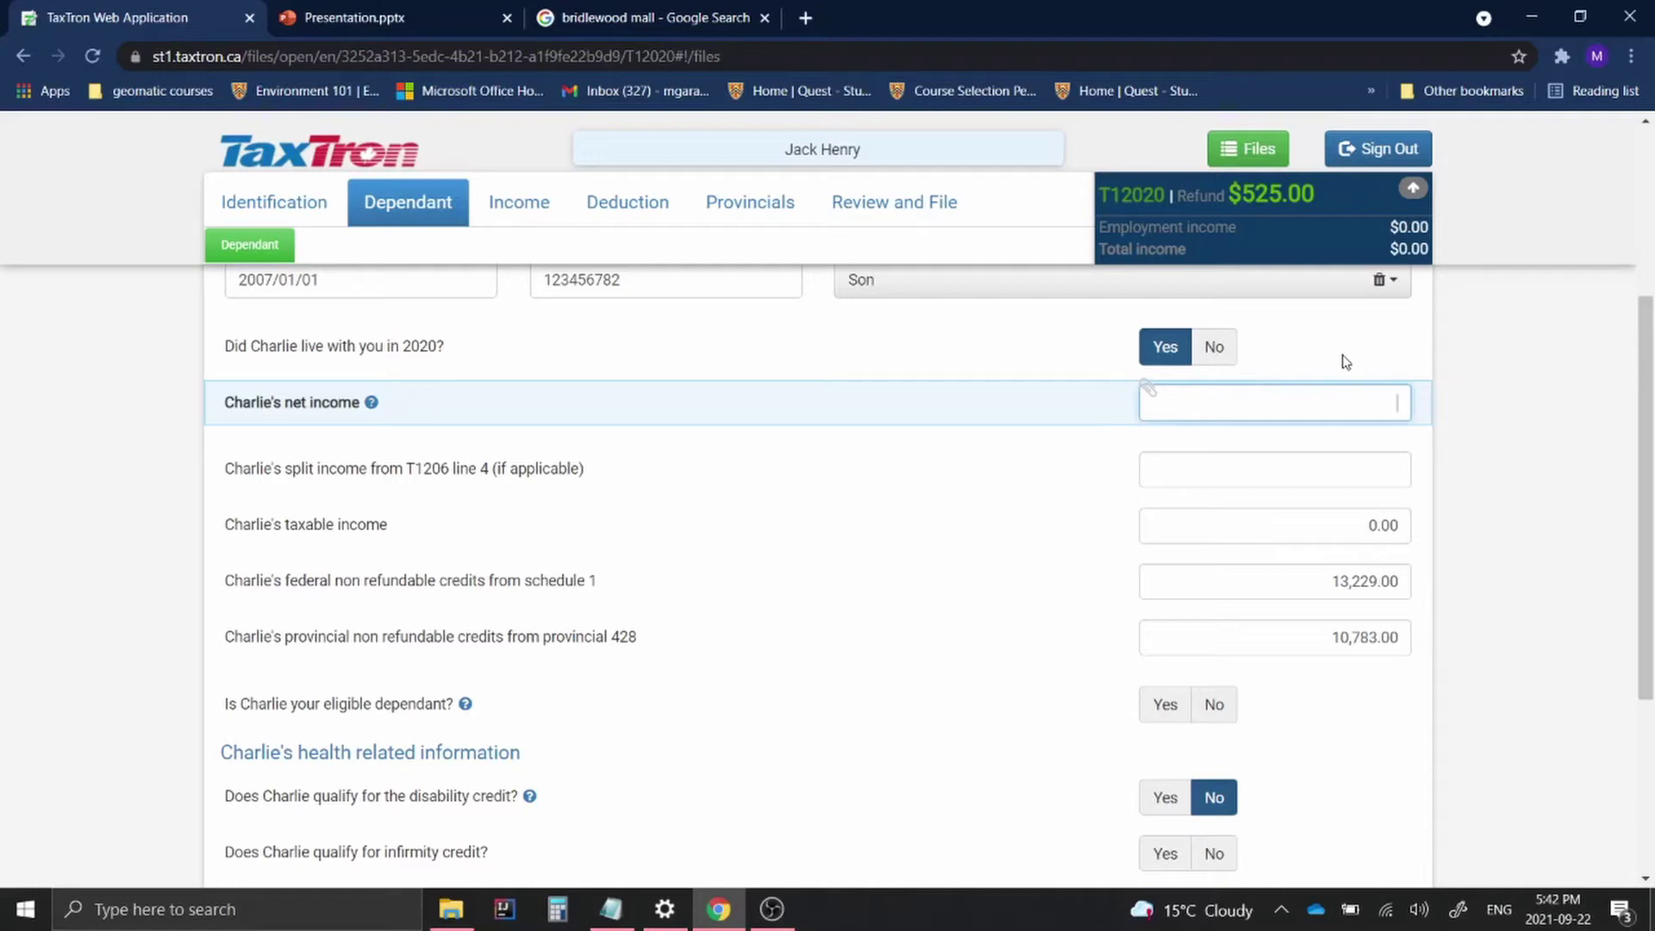
pyautogui.write('0')
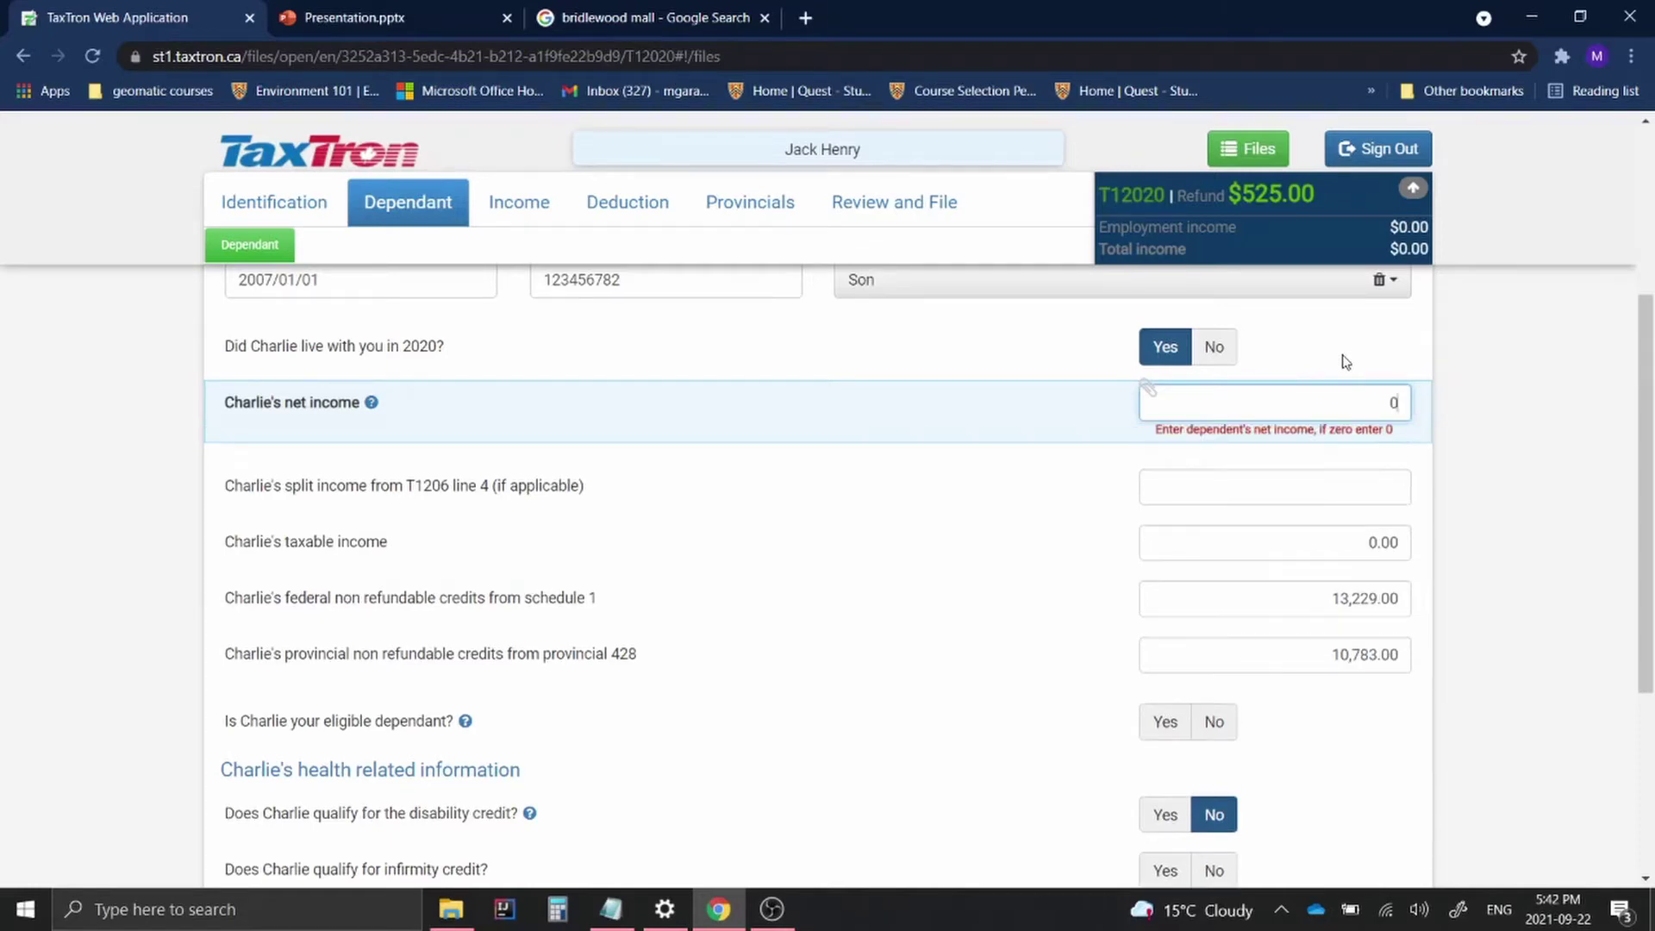
pyautogui.click(1345, 362)
pyautogui.scroll(-5, 920, 436)
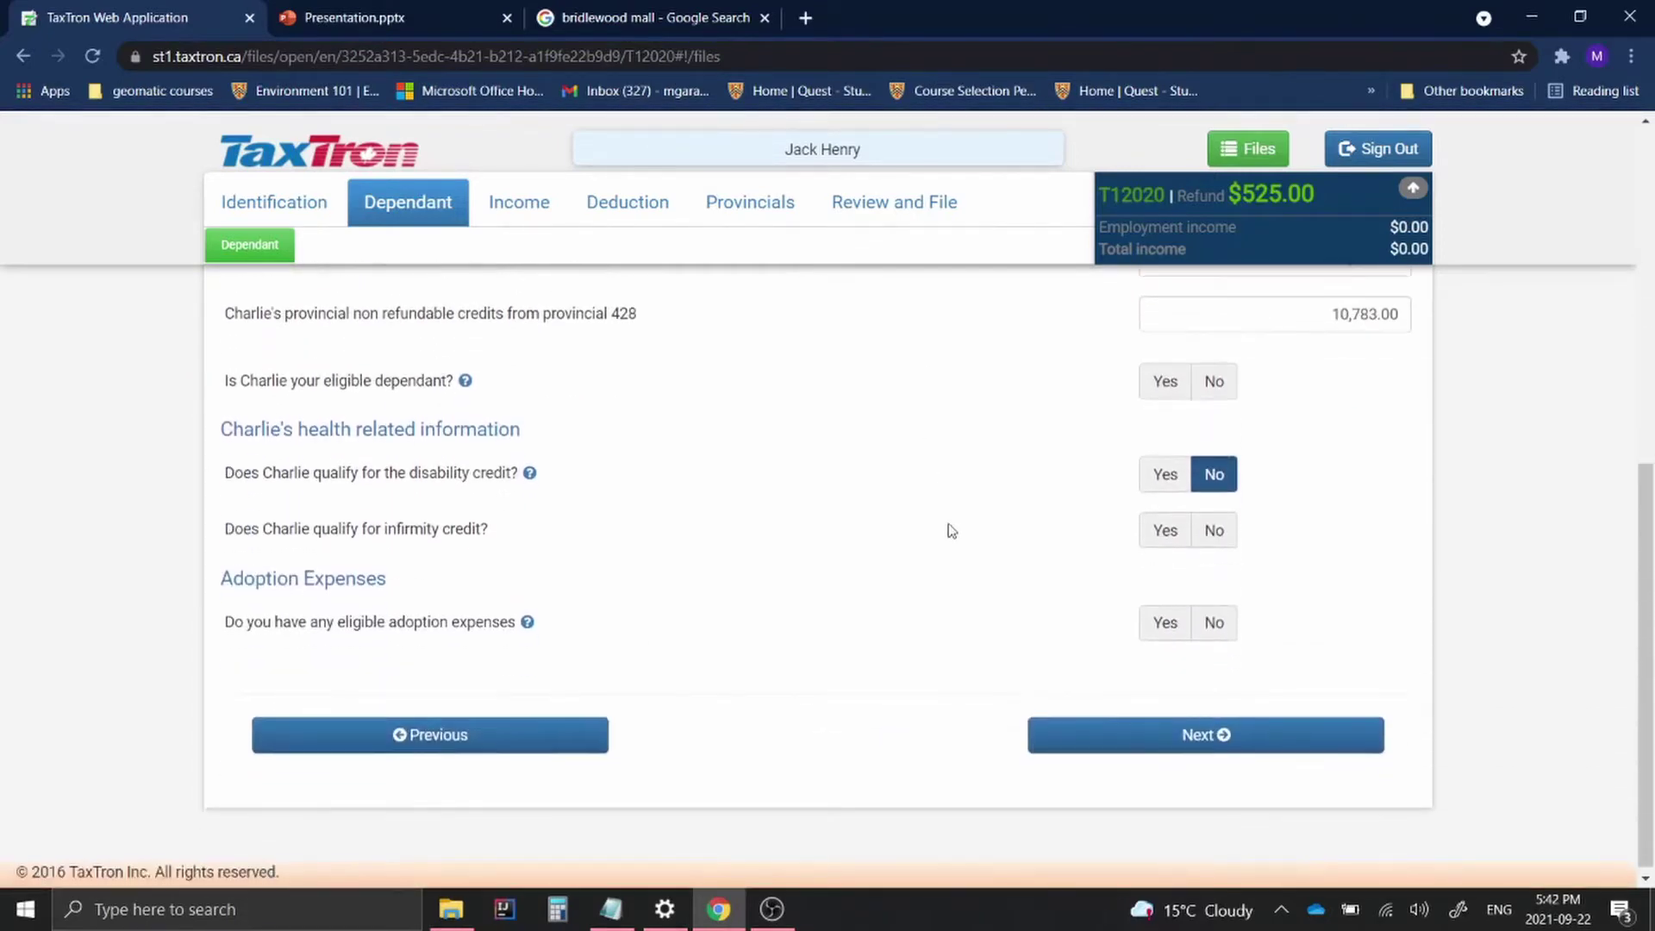
pyautogui.click(1109, 733)
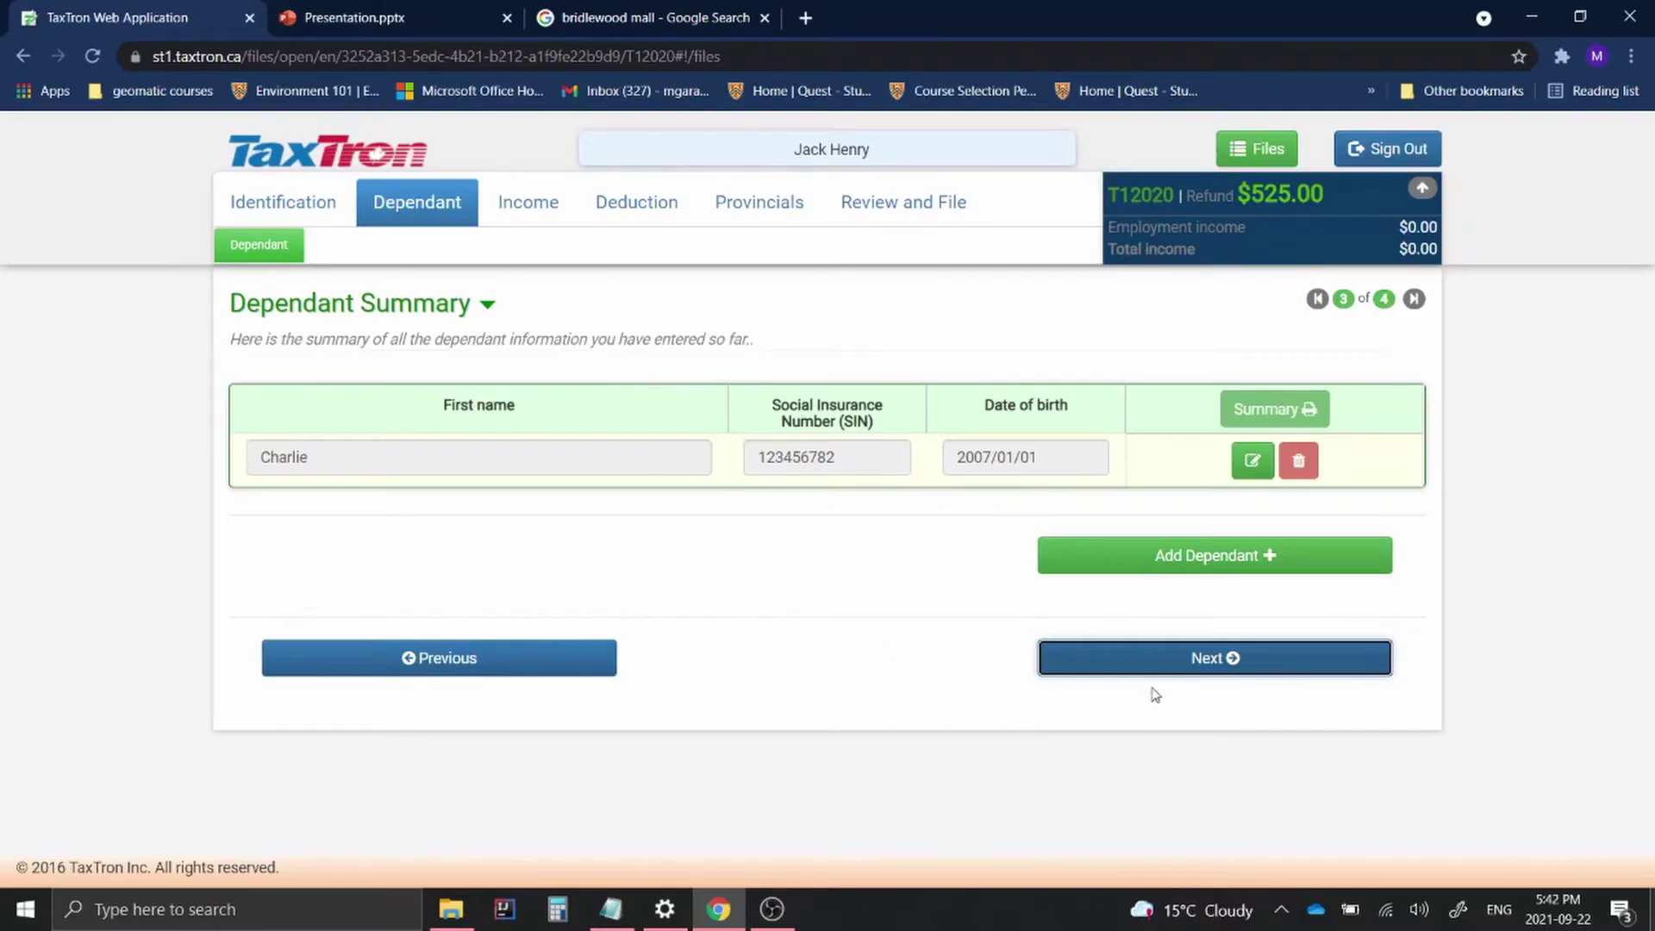
# Move to the child care questions and answer Yes to having paid child care
pyautogui.click(1152, 668)
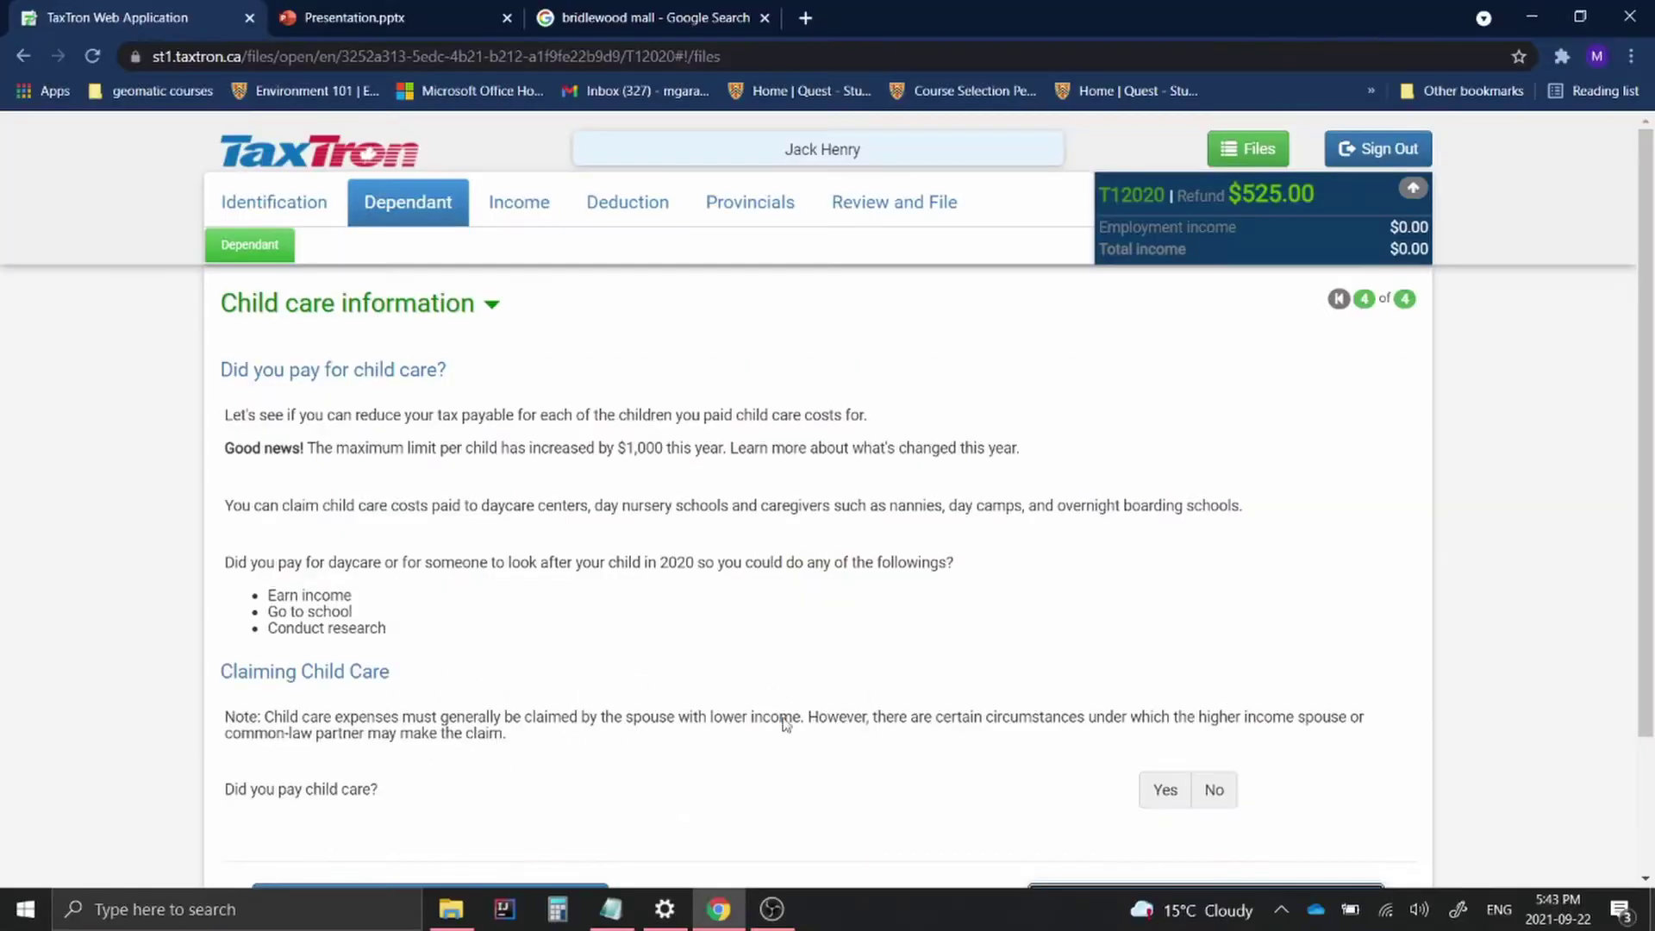
pyautogui.click(1177, 807)
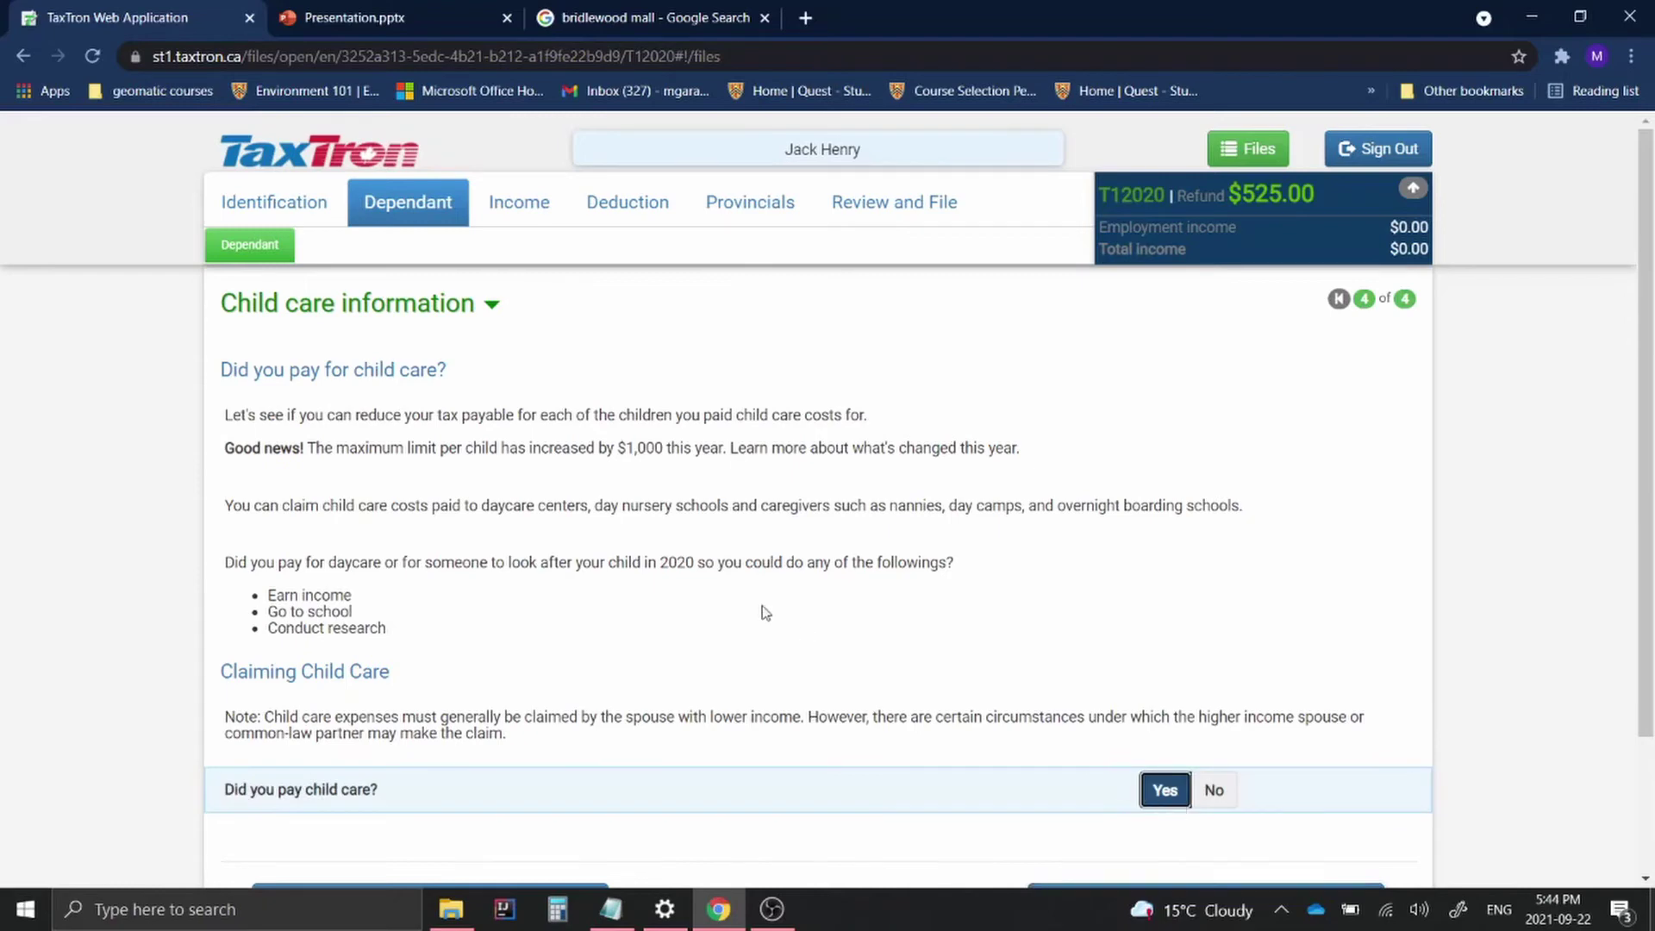
pyautogui.scroll(-2, 767, 617)
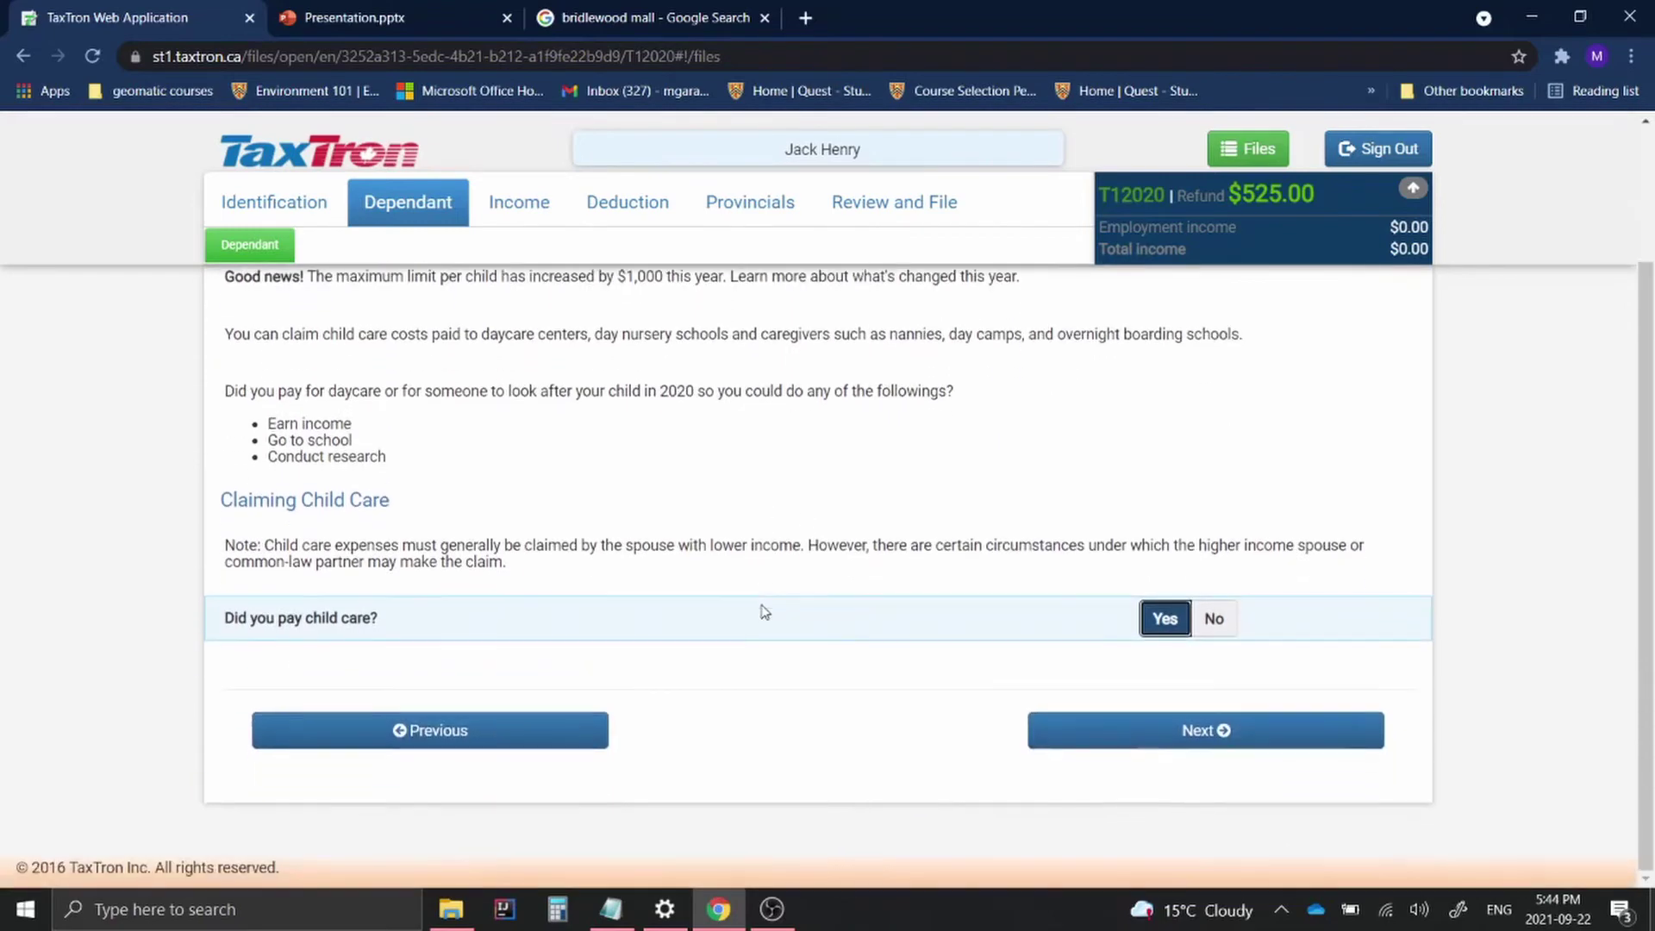
# On the Child Care Expenses form, select the previously added dependant
pyautogui.click(1082, 746)
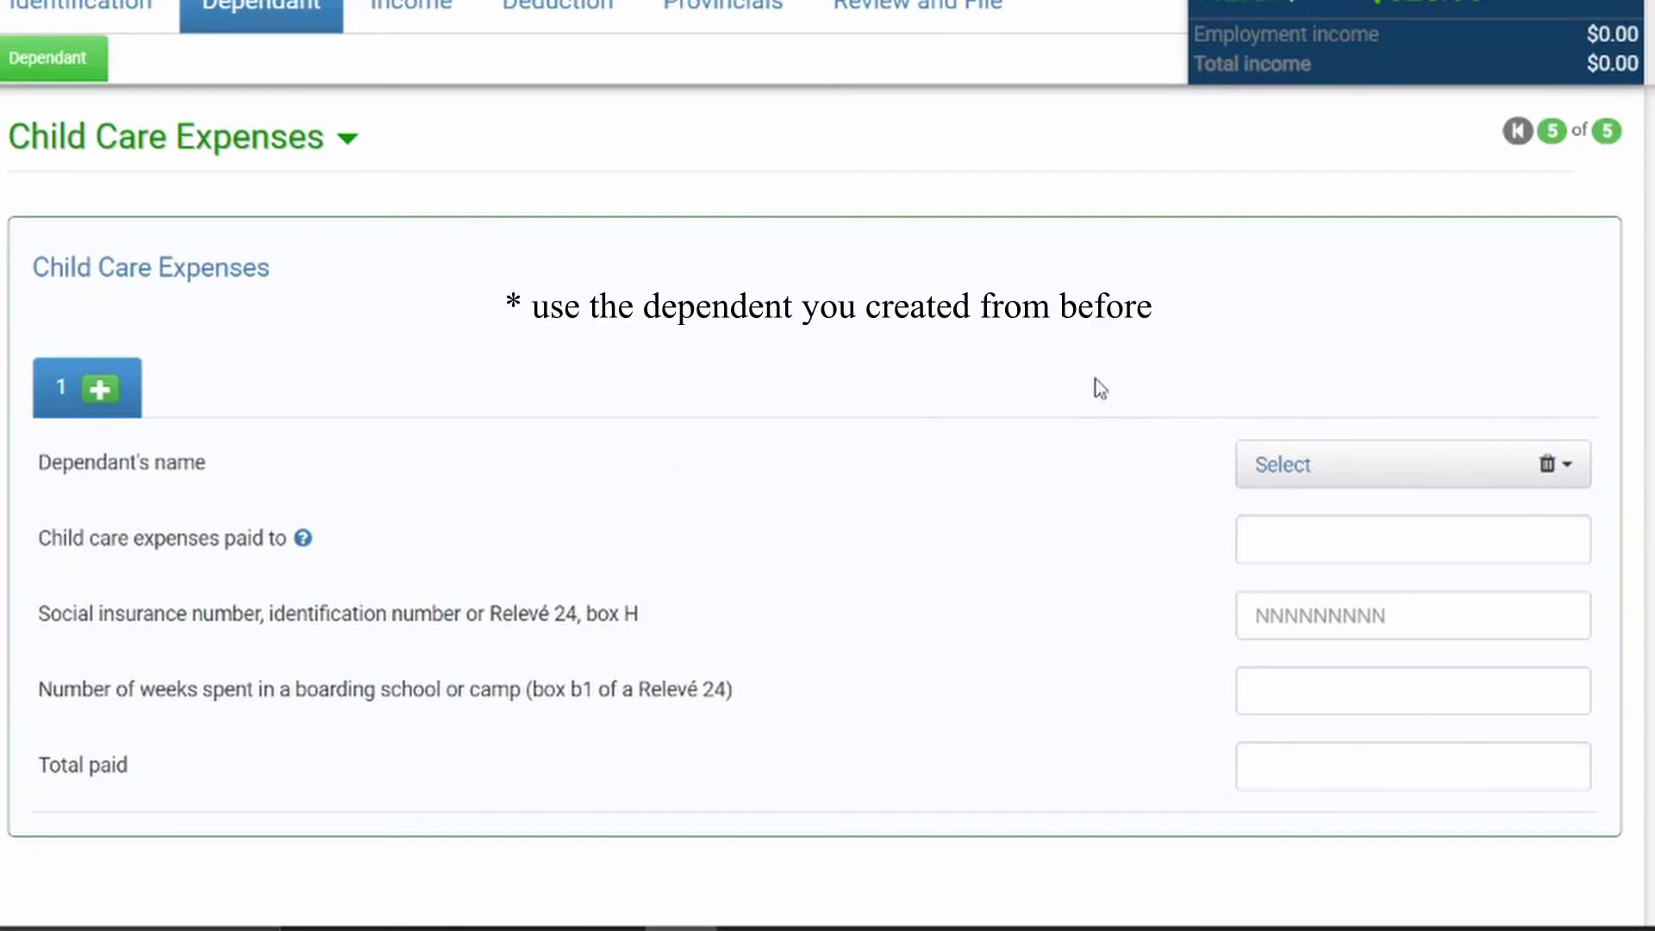
pyautogui.click(1290, 457)
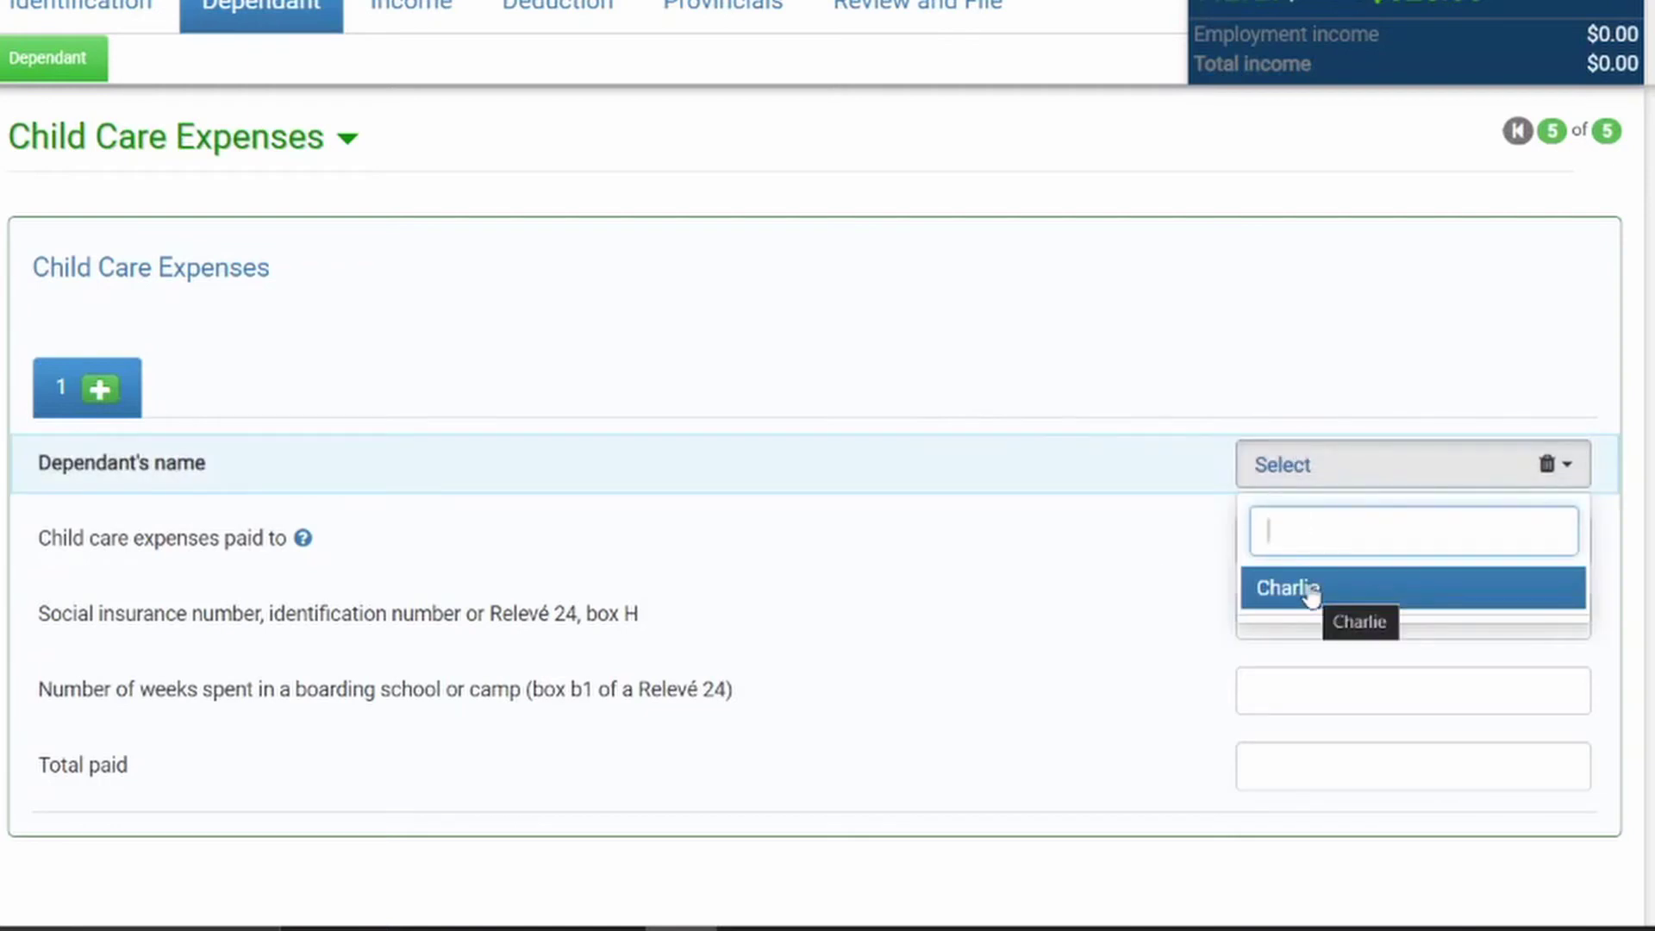
pyautogui.click(1311, 591)
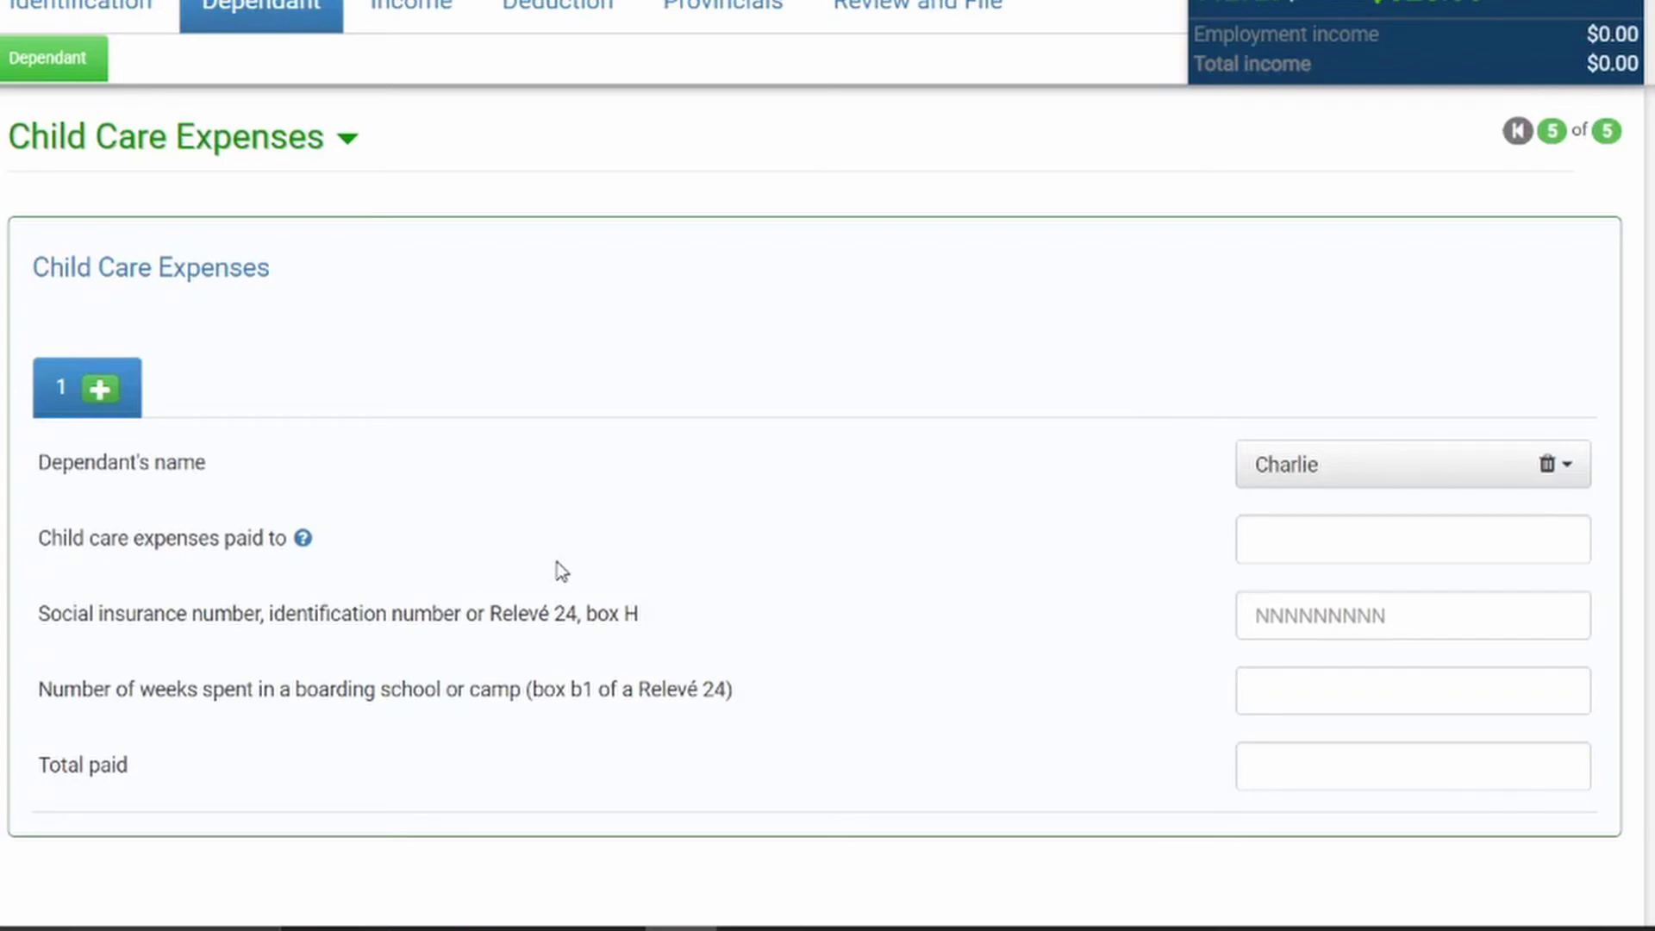
# Enter 'Child Care Facility' as the payee and fill in the provider's identification number
pyautogui.click(1245, 530)
pyautogui.write('Chi')
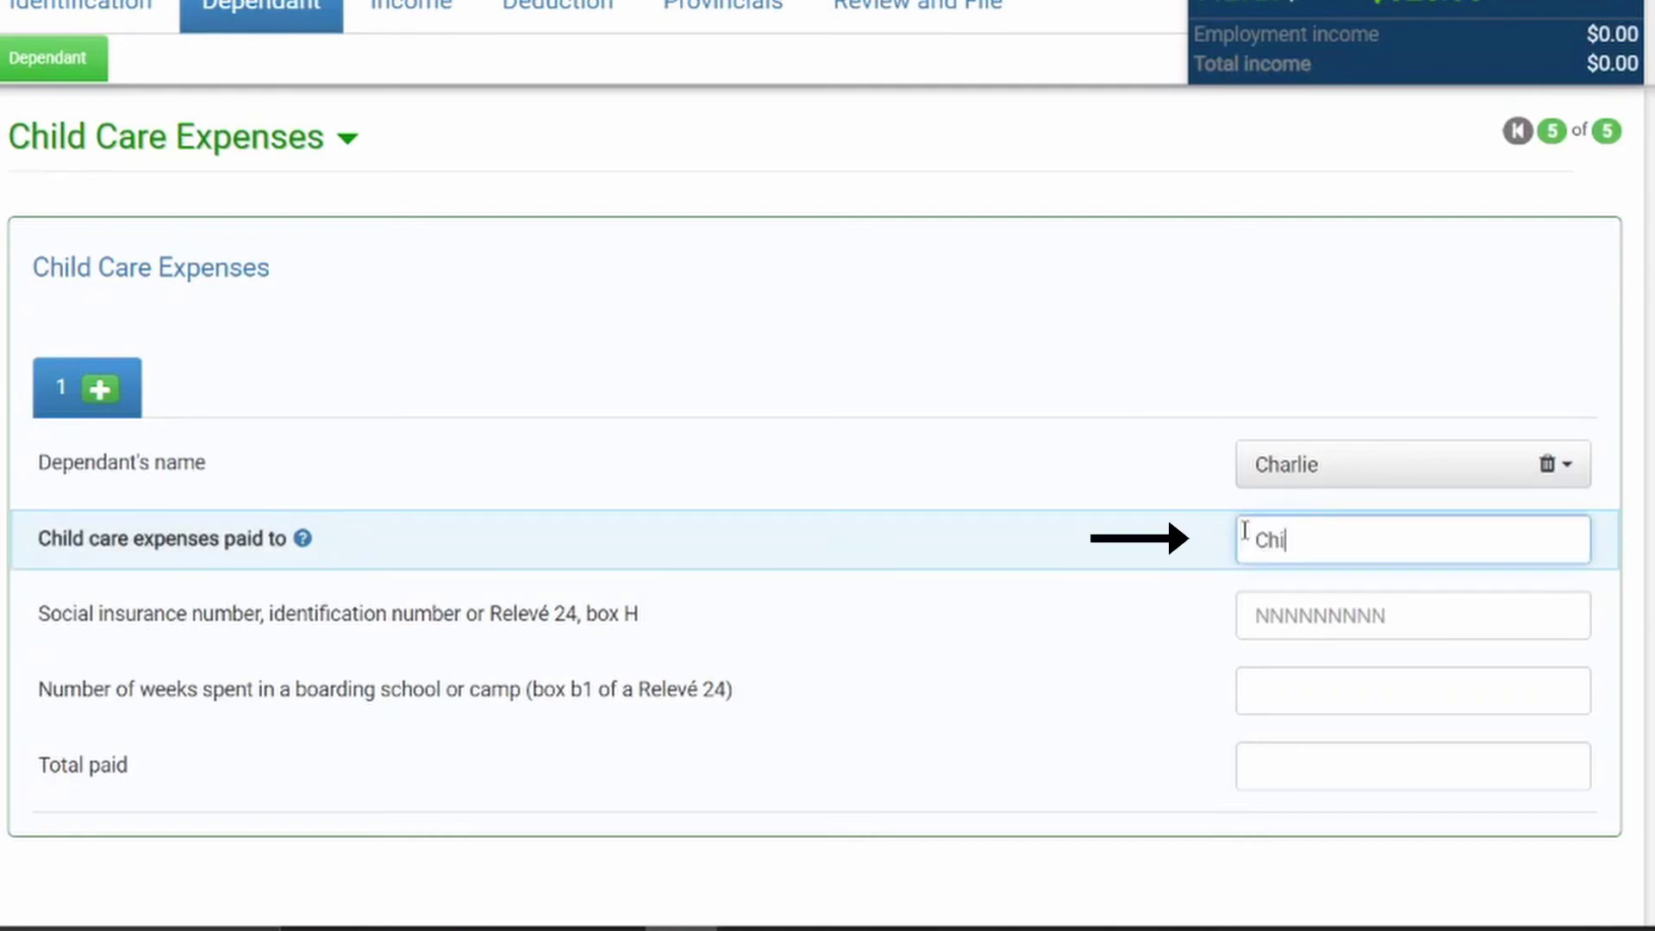
pyautogui.write('ld Care Focility')
pyautogui.press('Tab')
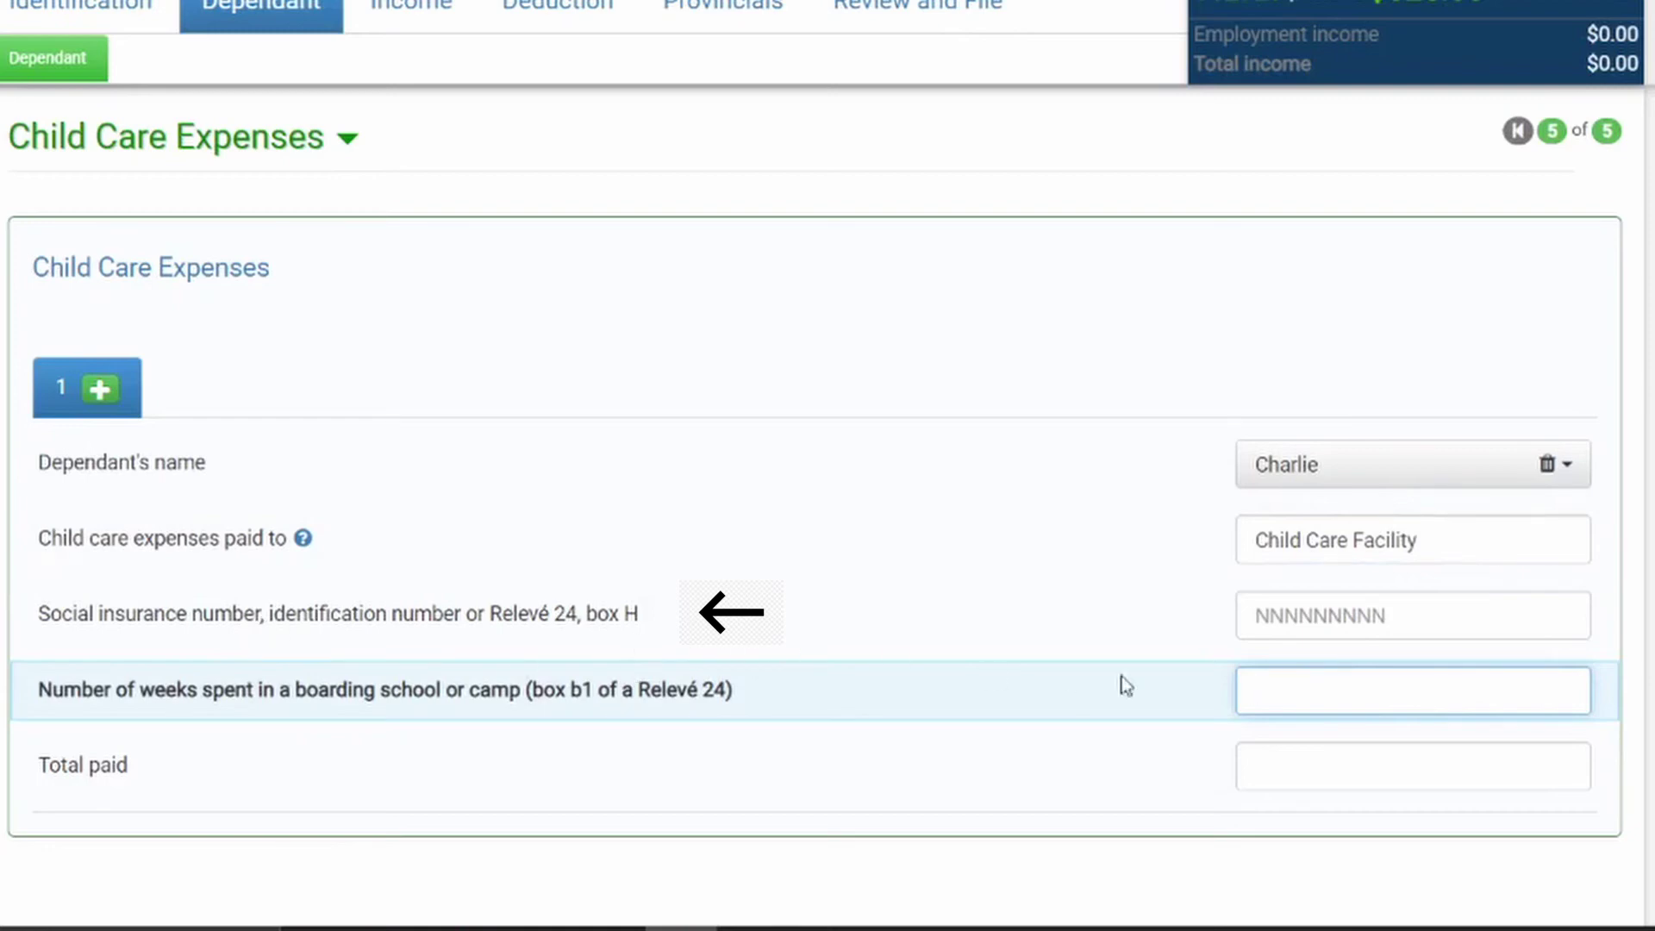
pyautogui.hotkey('shift', 'Tab')
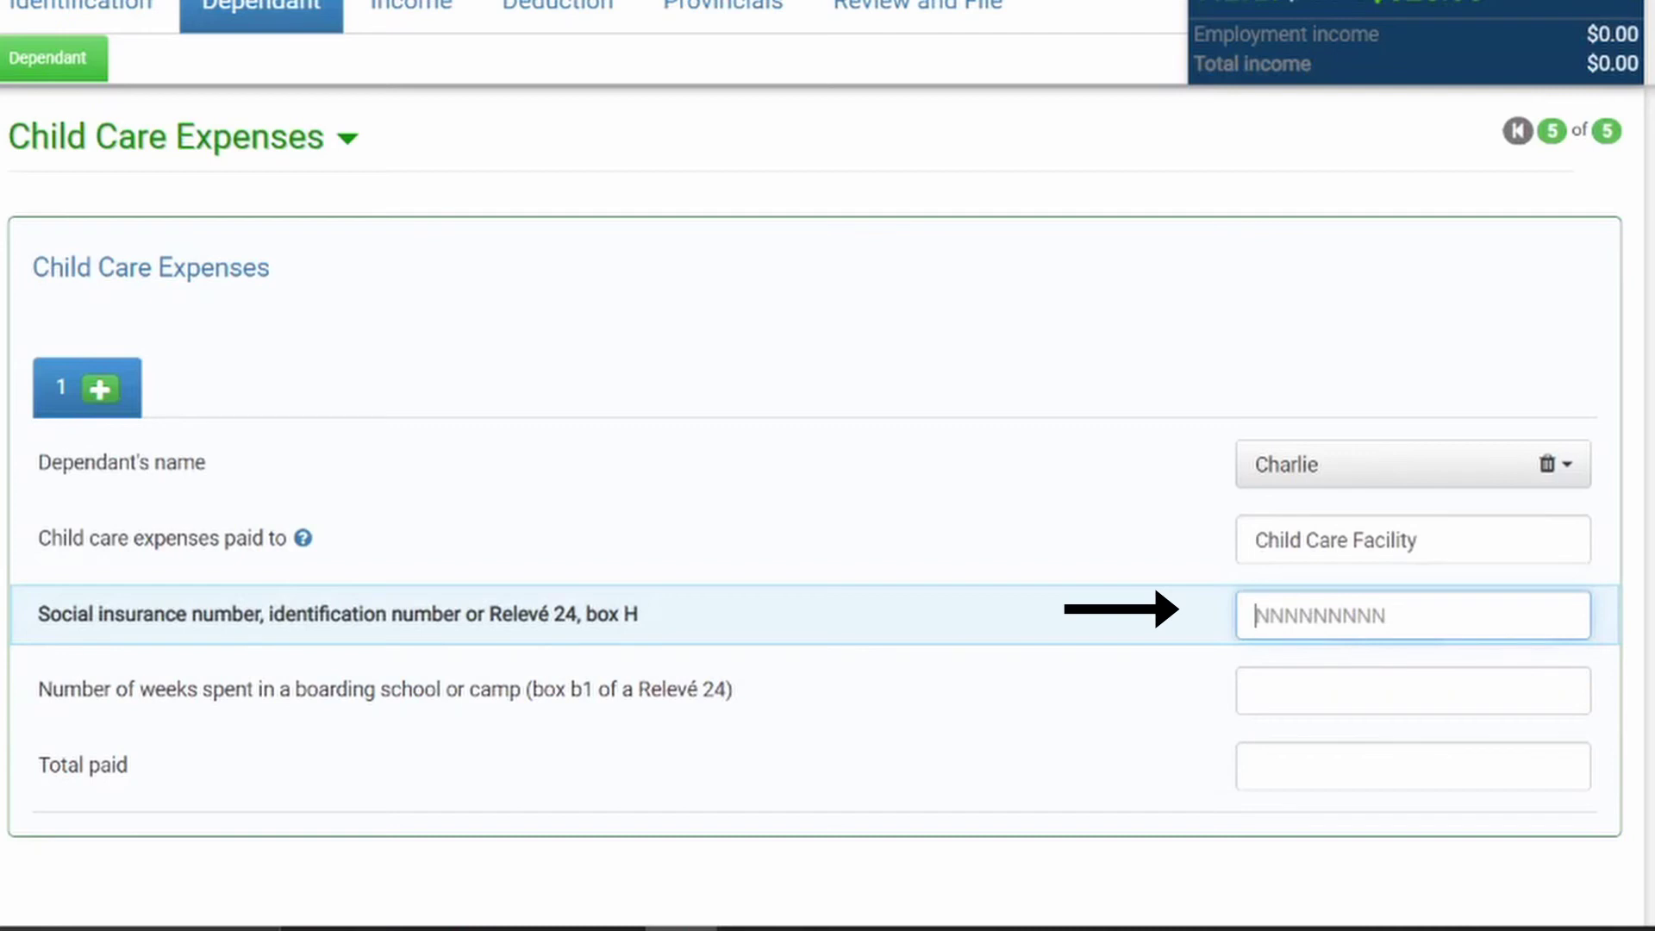
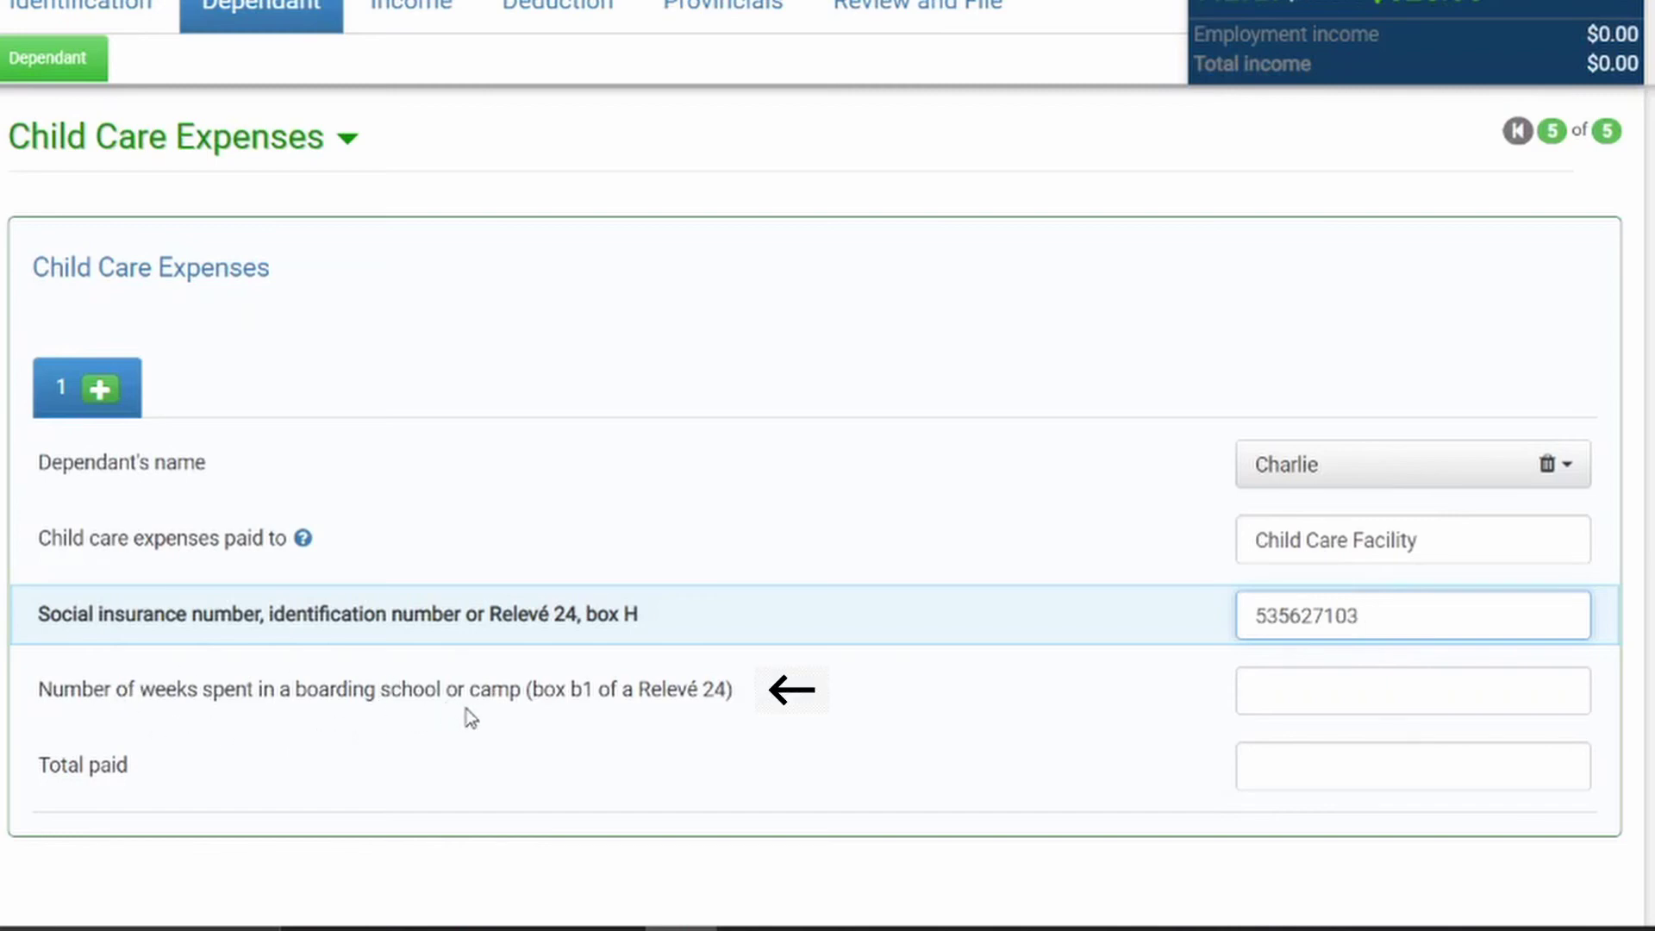
# Leave weeks blank and enter 2500 as the total child care amount paid
pyautogui.click(1459, 707)
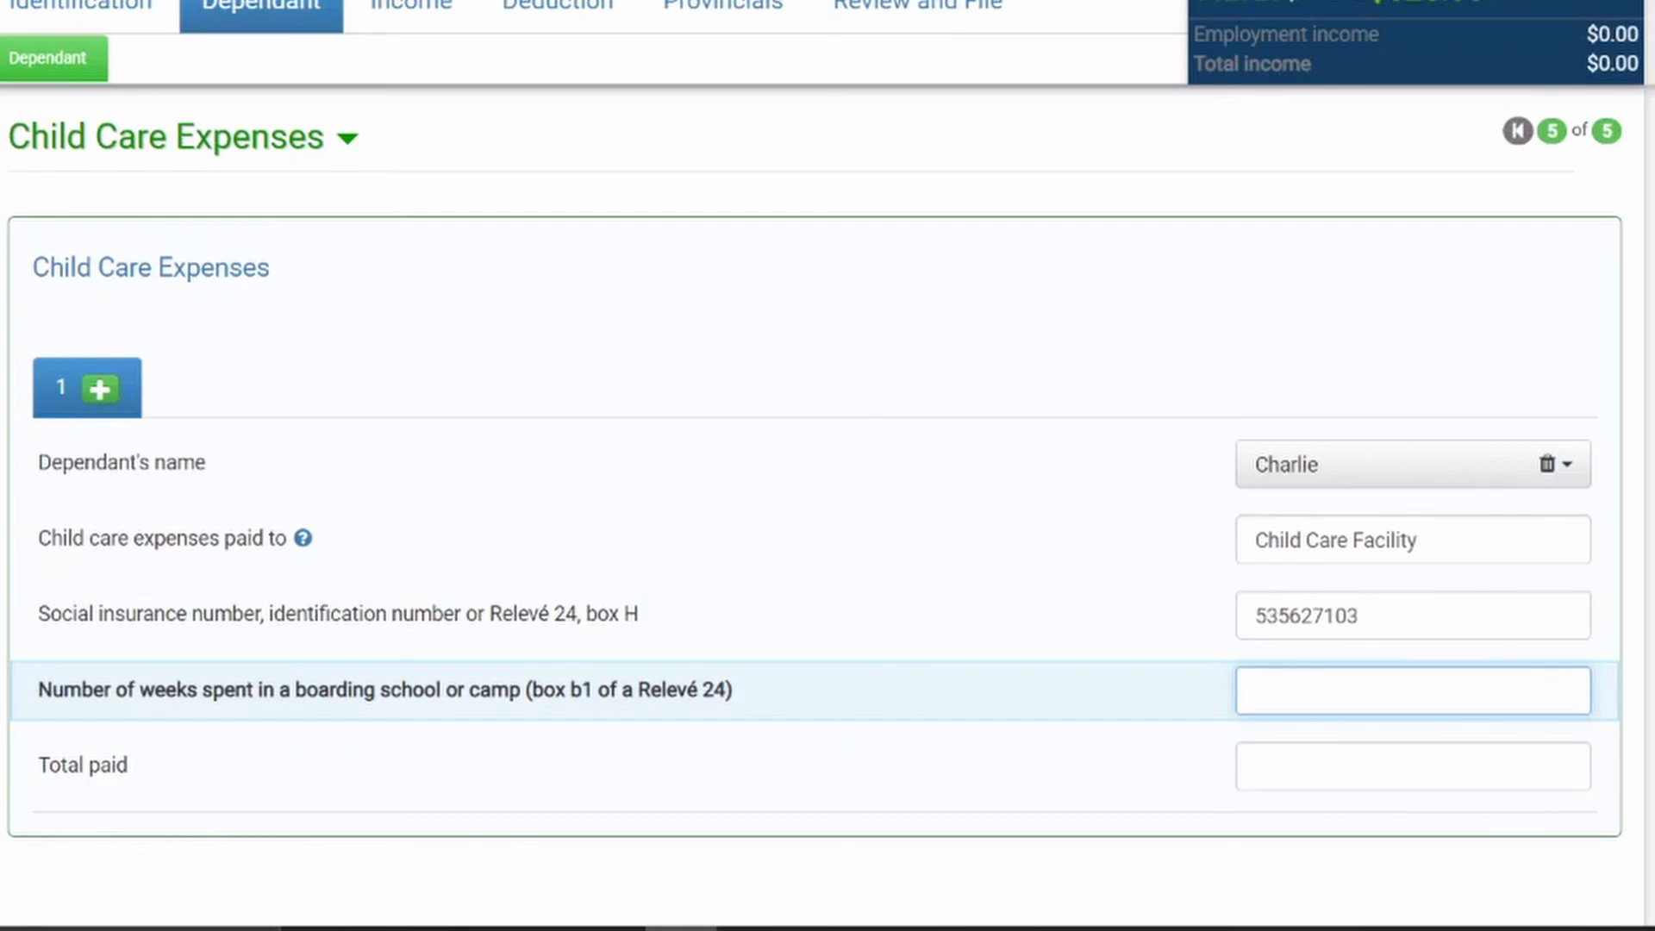
pyautogui.press('Tab')
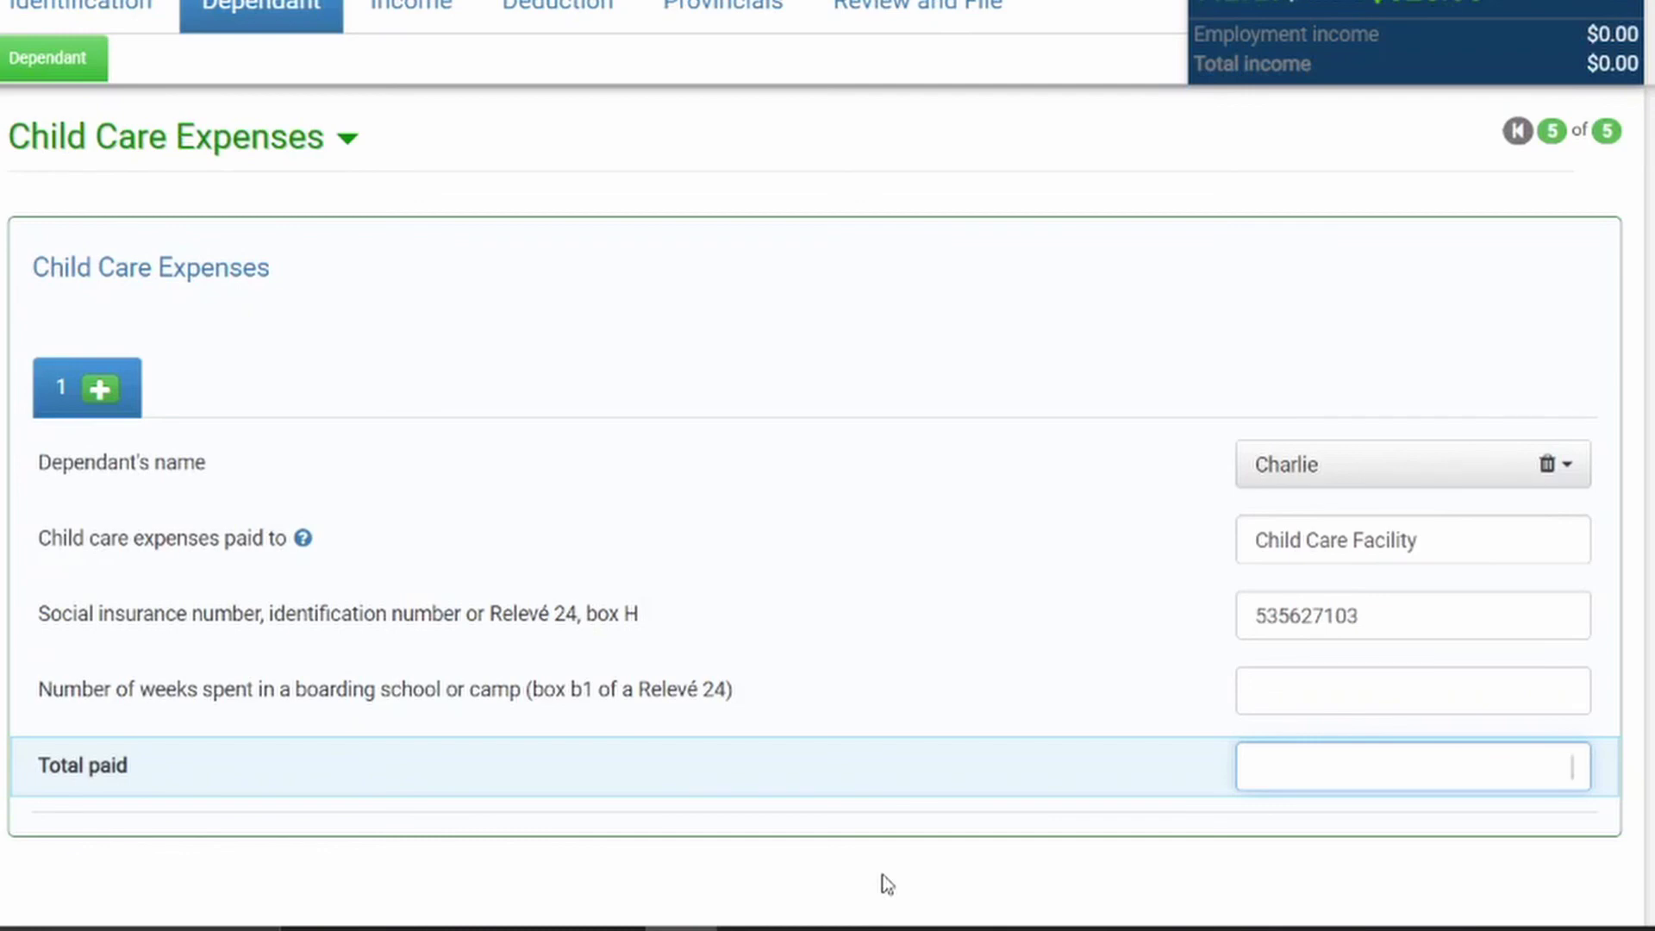
pyautogui.write('25')
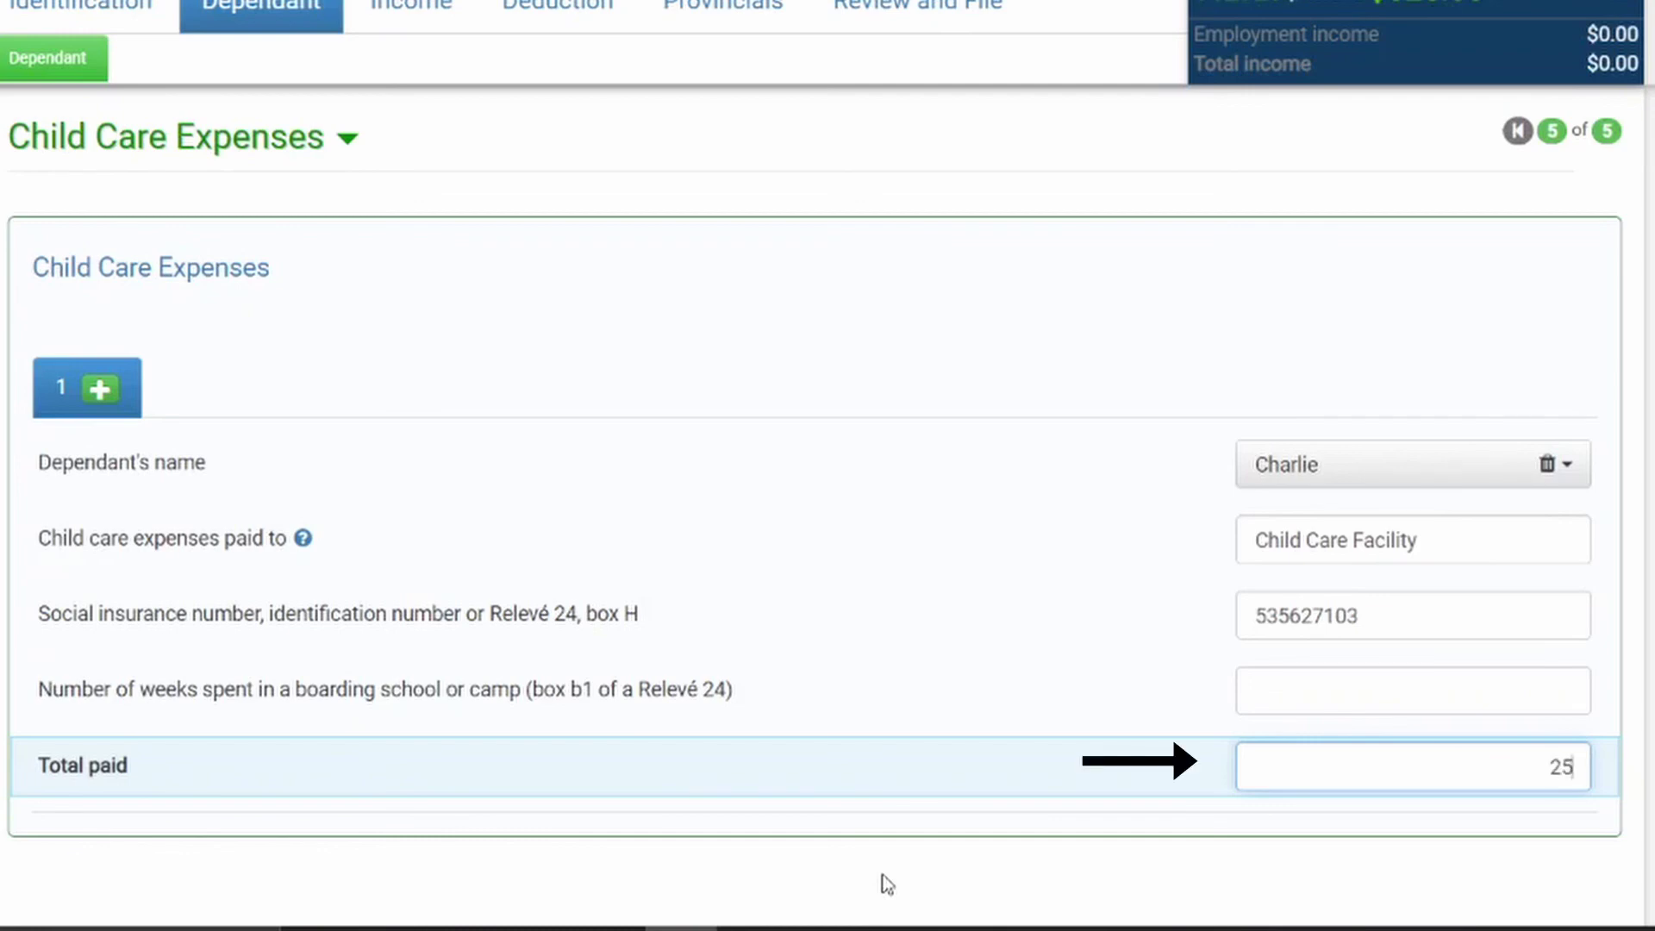
pyautogui.write('00')
pyautogui.click(1409, 543)
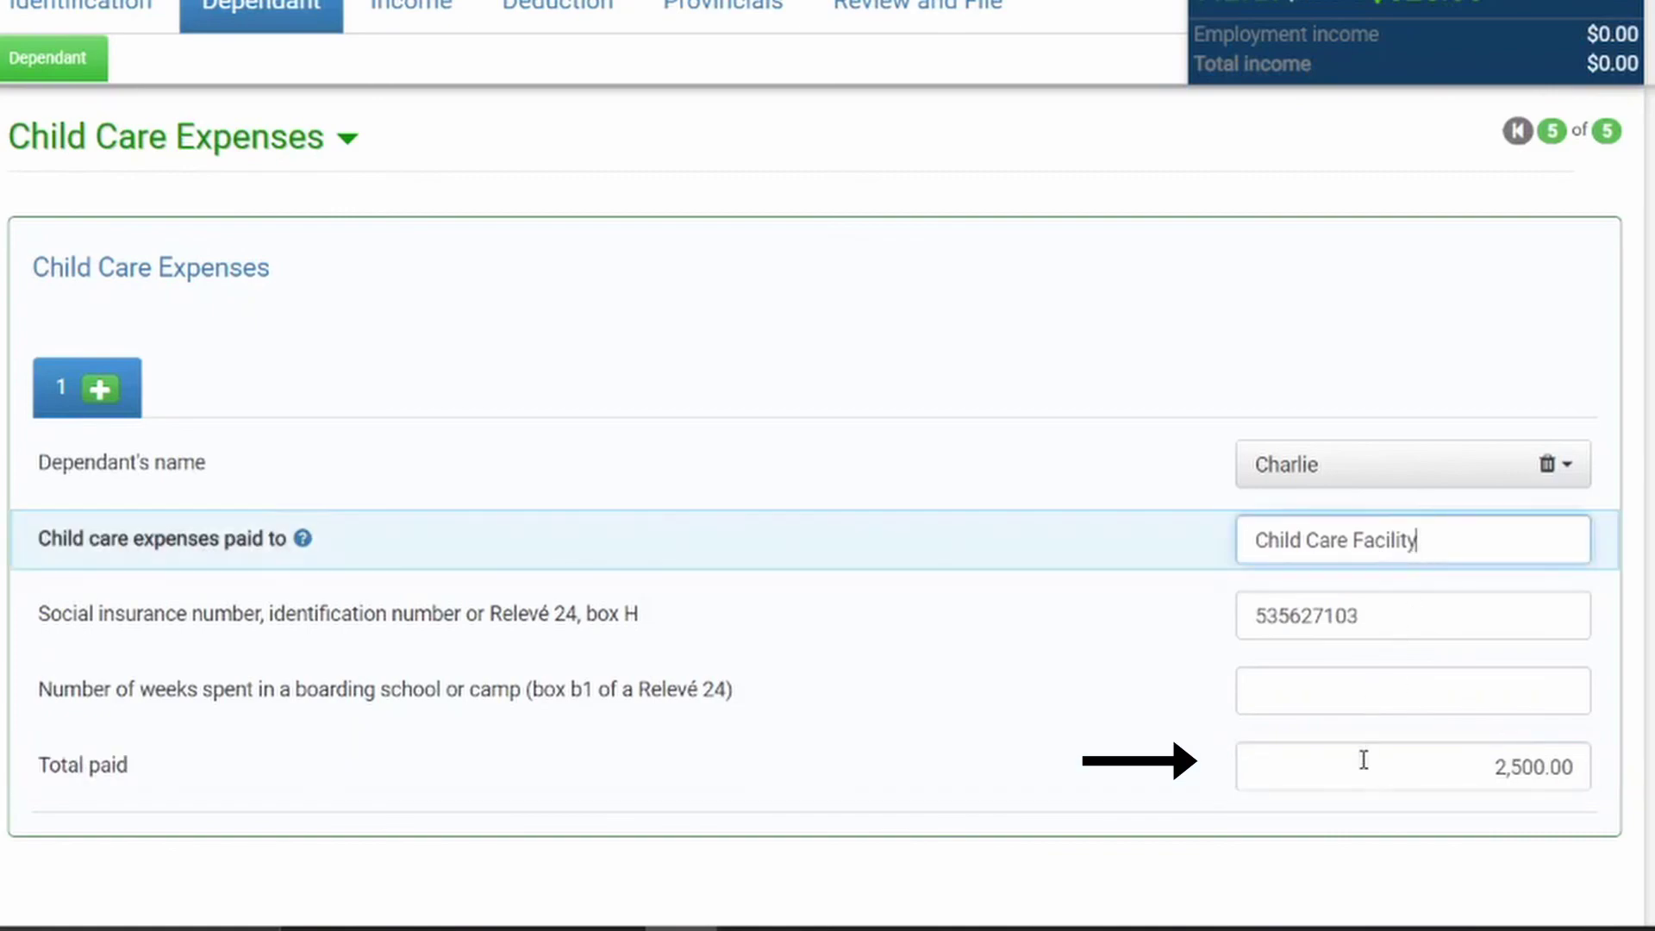
pyautogui.click(1363, 762)
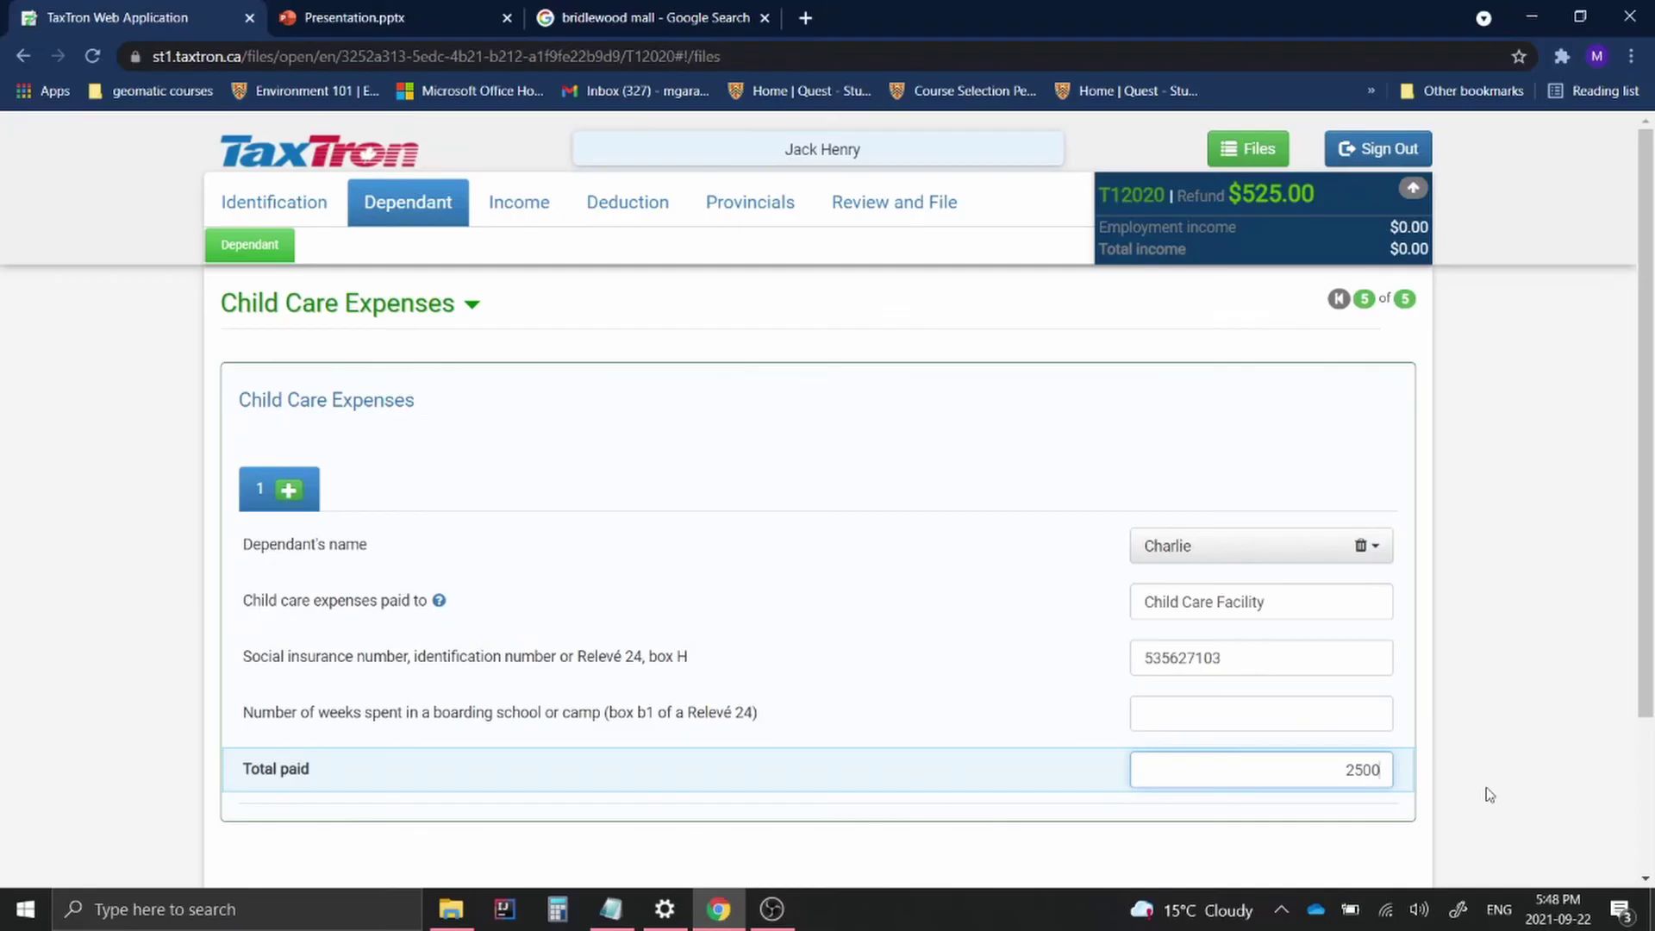